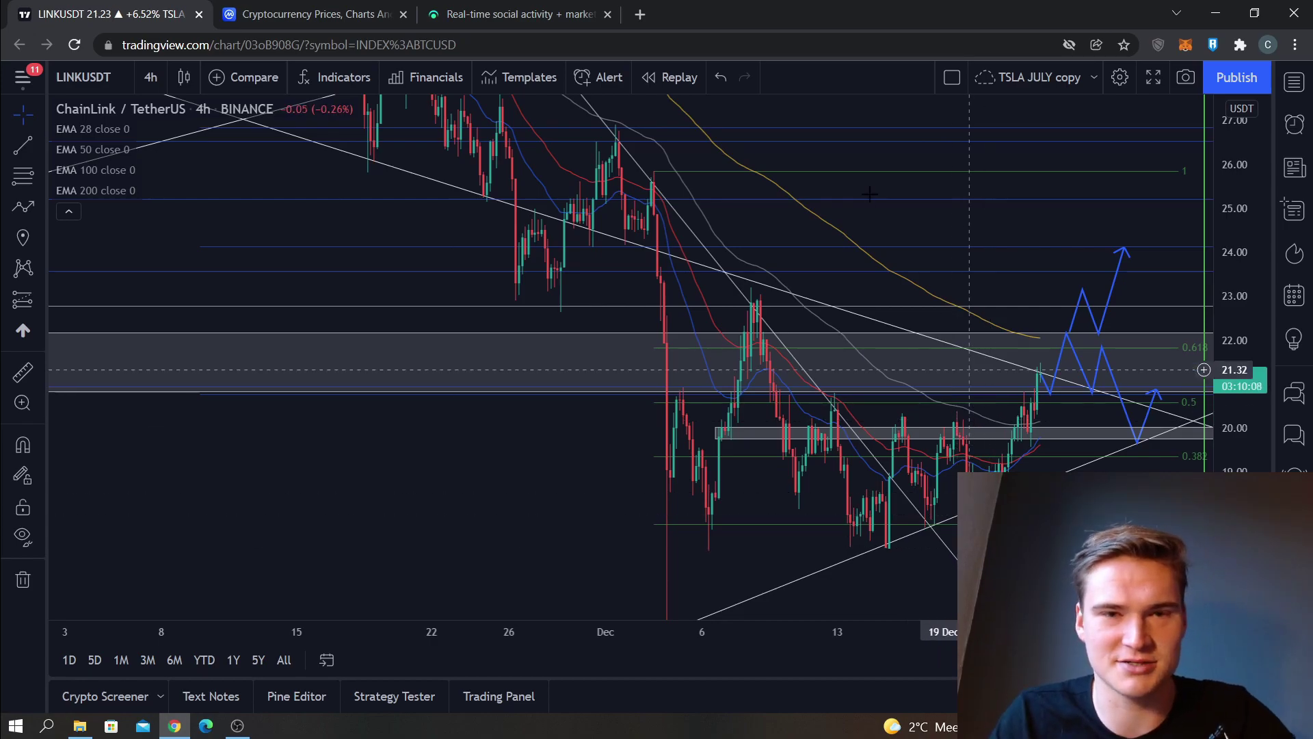
Step: Close the social activity browser tab and examine recent price action and projected paths on the 4h LINKUSDT chart
{"action": "left_click", "coordinate": [607, 14]}
{"action": "left_click_drag", "start_coordinate": [543, 477], "coordinate": [435, 366]}
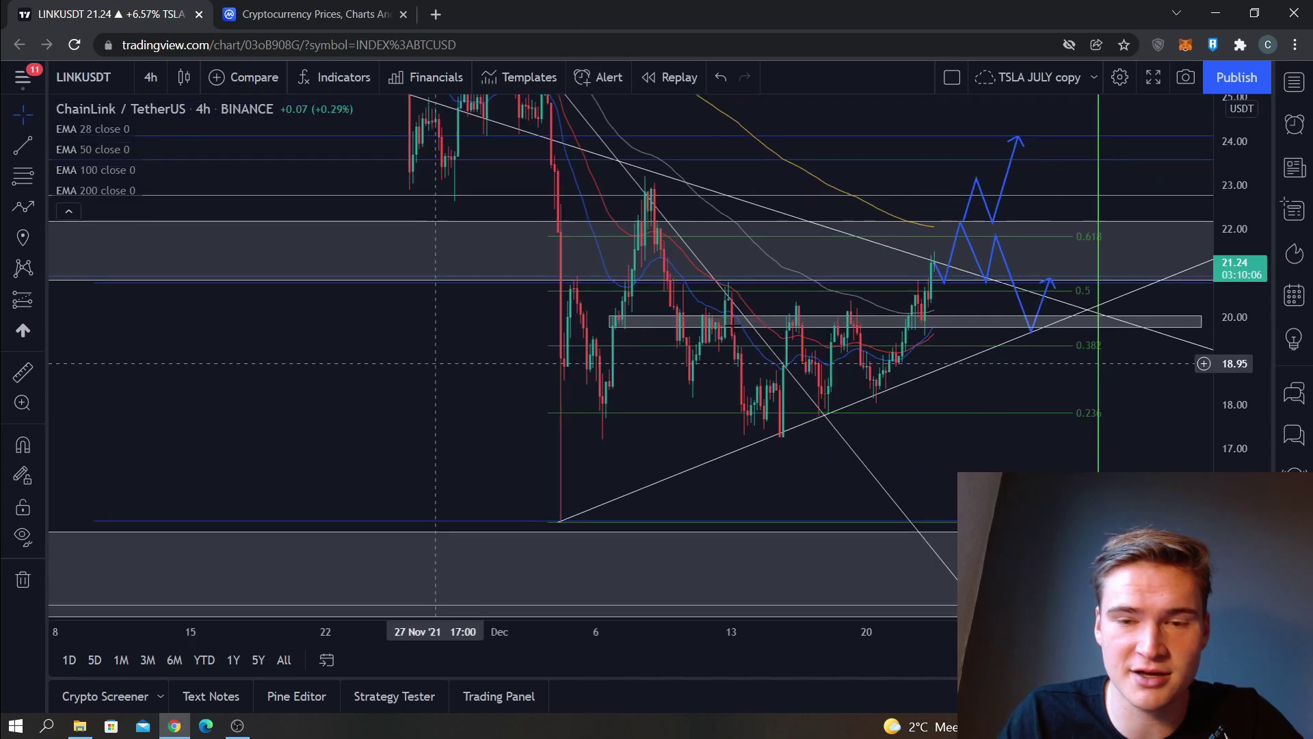
{"action": "left_click_drag", "start_coordinate": [1248, 348], "coordinate": [1183, 484]}
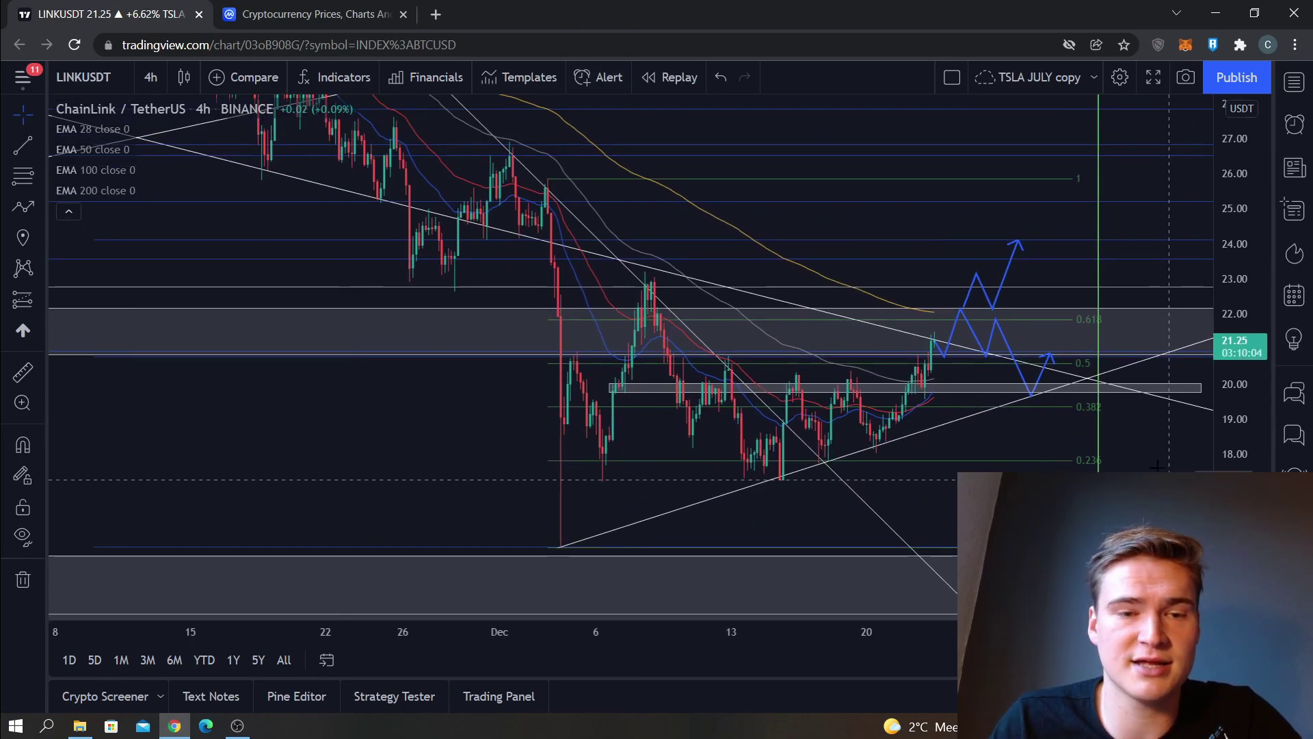
{"action": "left_click_drag", "start_coordinate": [455, 424], "coordinate": [446, 459]}
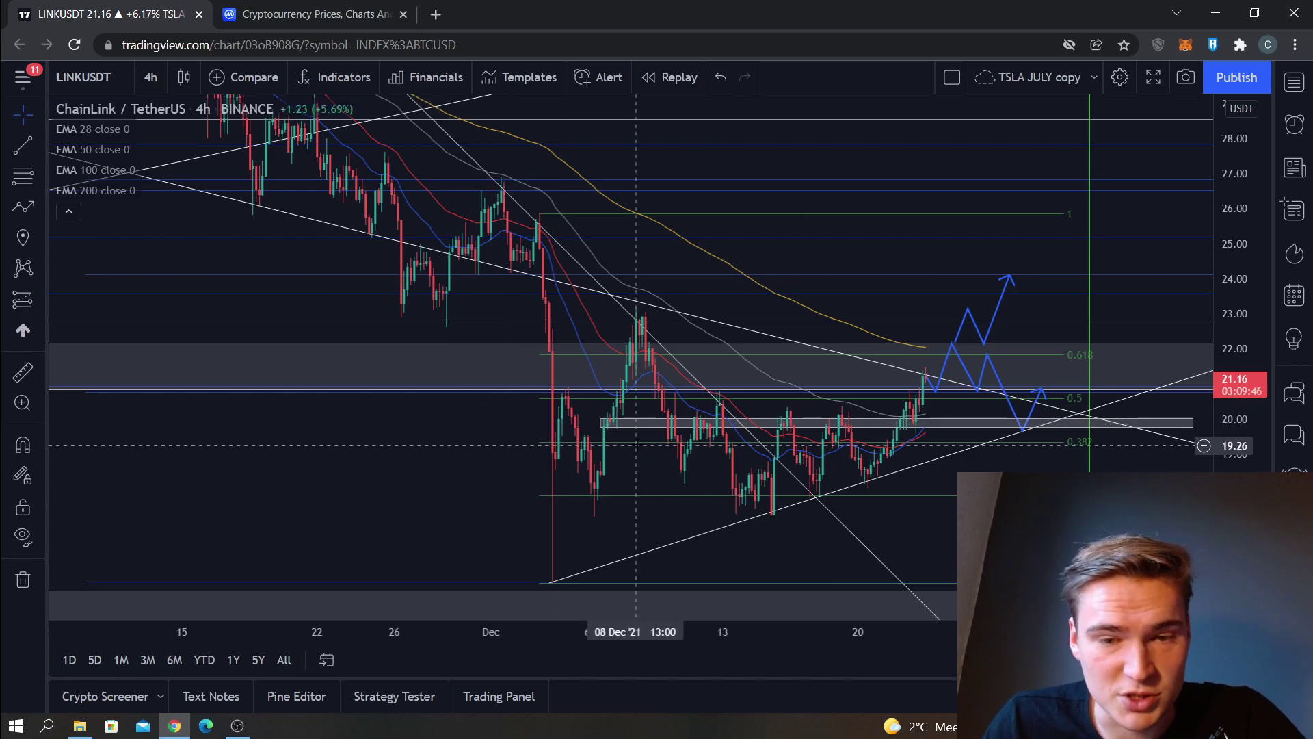
{"action": "left_click_drag", "start_coordinate": [408, 394], "coordinate": [402, 362]}
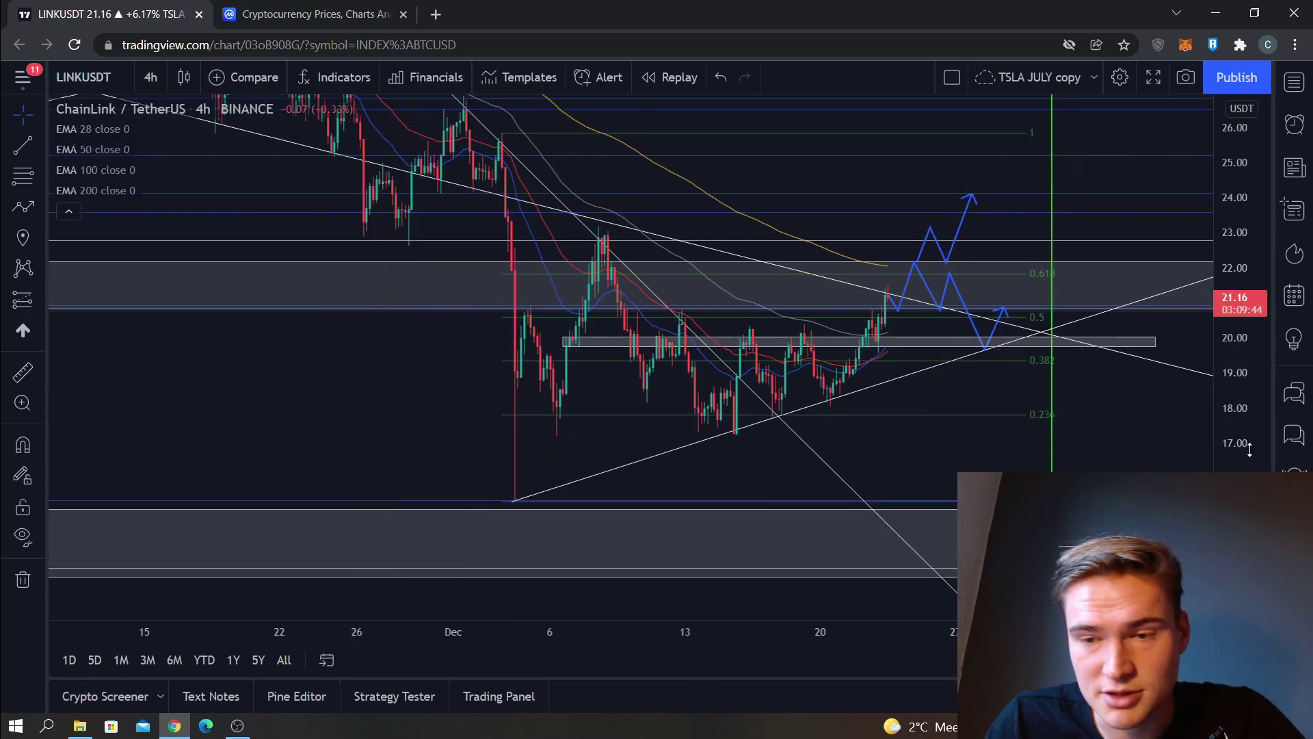
{"action": "left_click_drag", "start_coordinate": [1250, 447], "coordinate": [1250, 404]}
{"action": "left_click_drag", "start_coordinate": [1131, 457], "coordinate": [1051, 459]}
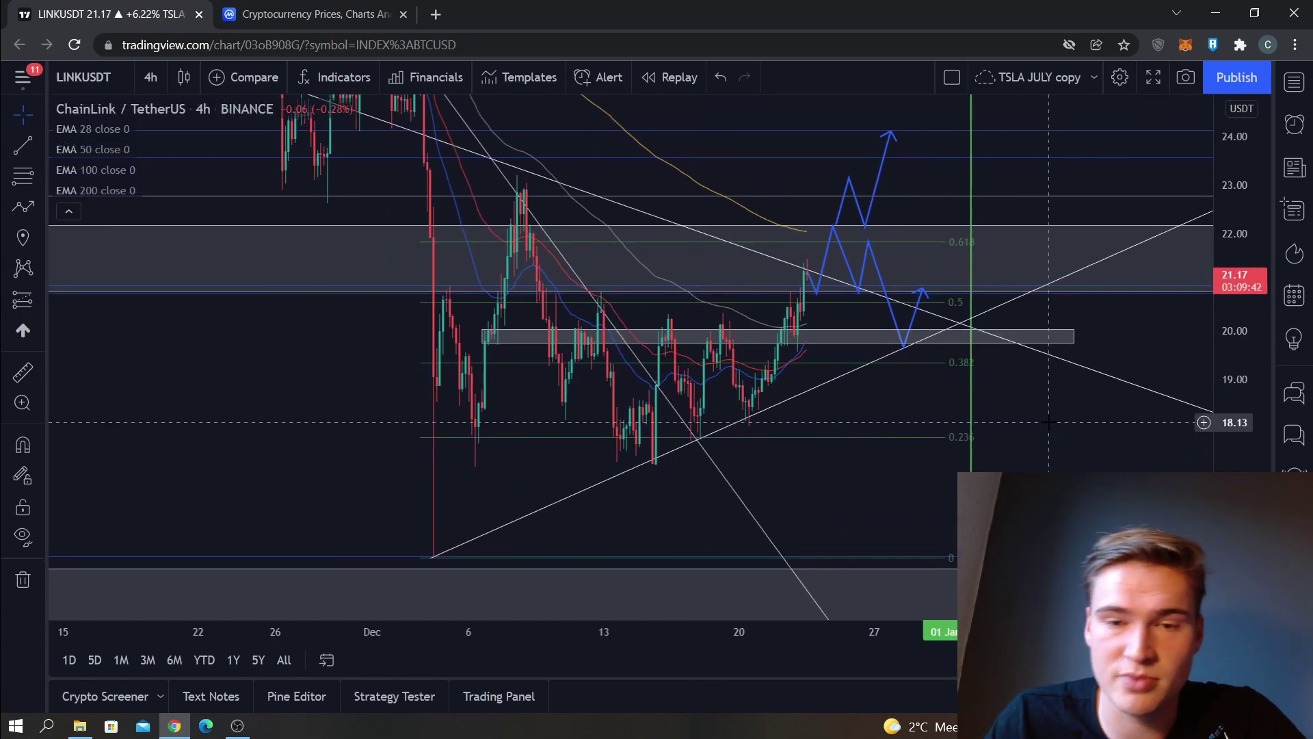
{"action": "scroll", "coordinate": [1047, 493], "scroll_direction": "right", "scroll_amount": 3}
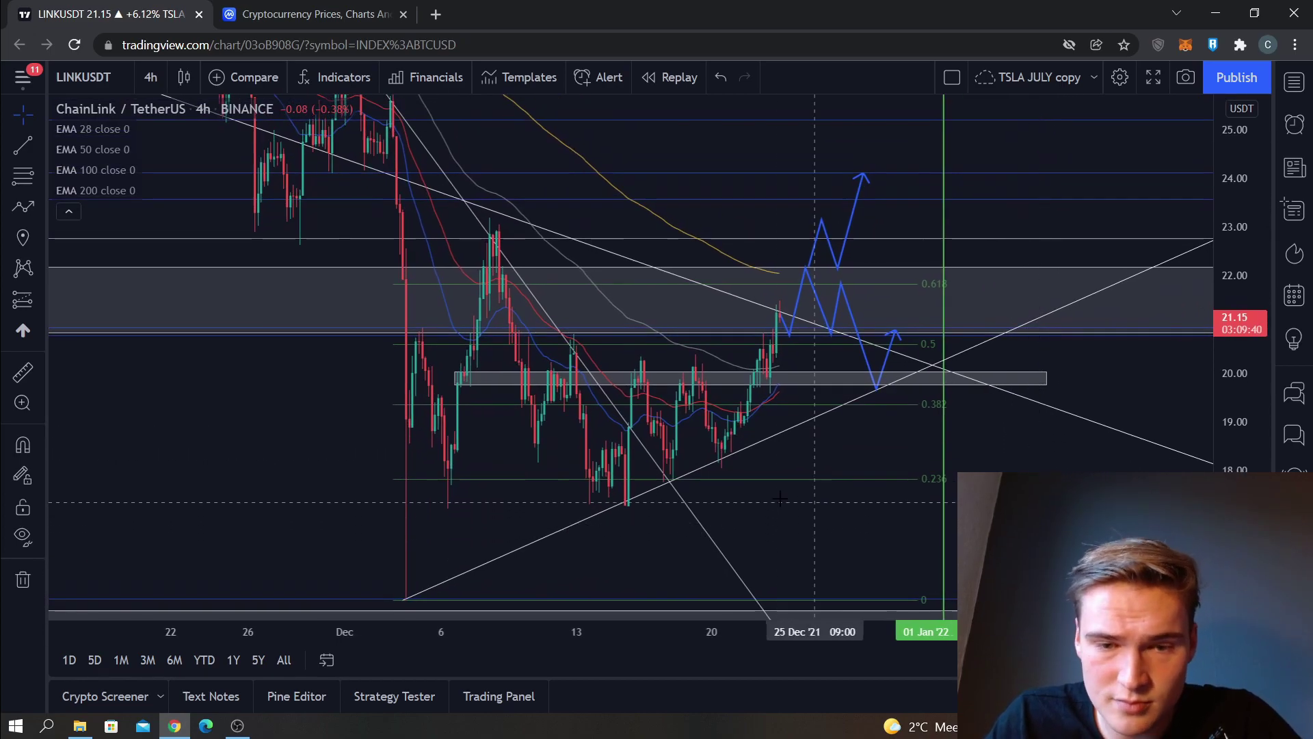
Step: Turn on Magnet Mode and snap the rising trendline's second anchor to the candle low around 17 December
{"action": "left_click_drag", "start_coordinate": [634, 526], "coordinate": [641, 459]}
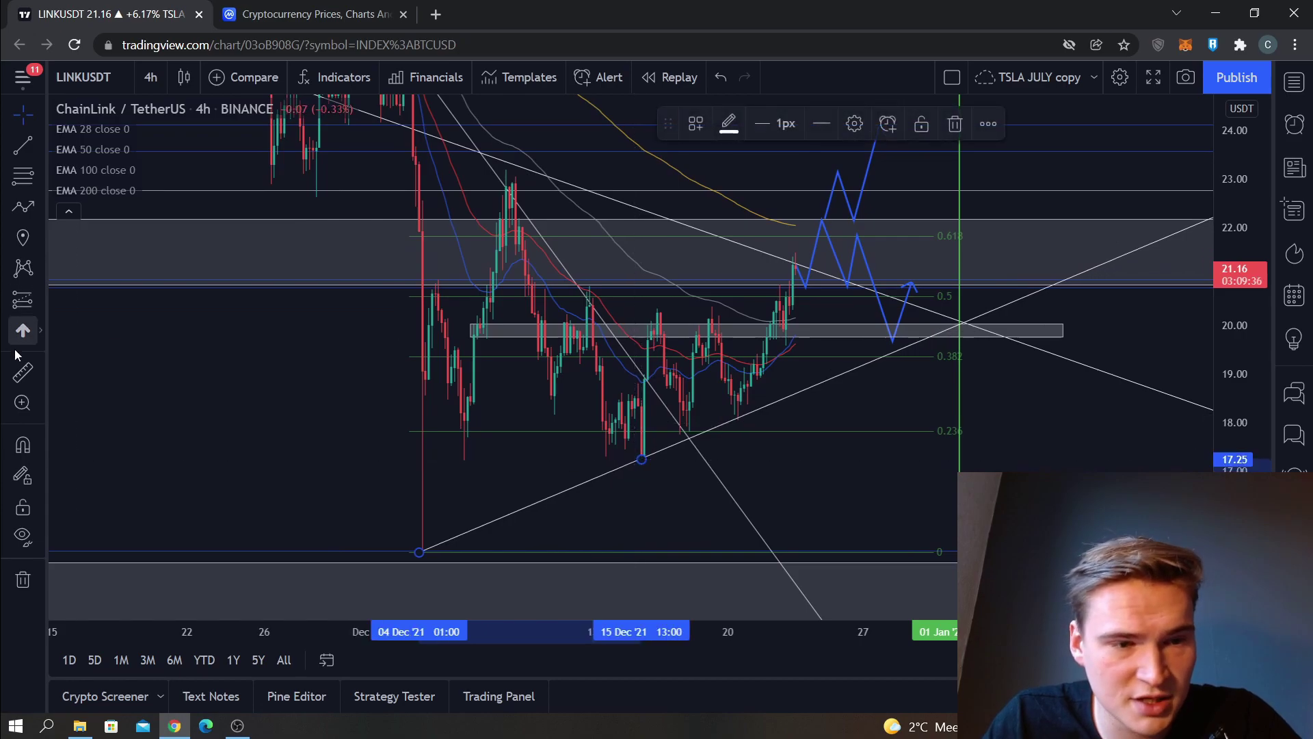
{"action": "left_click", "coordinate": [22, 444]}
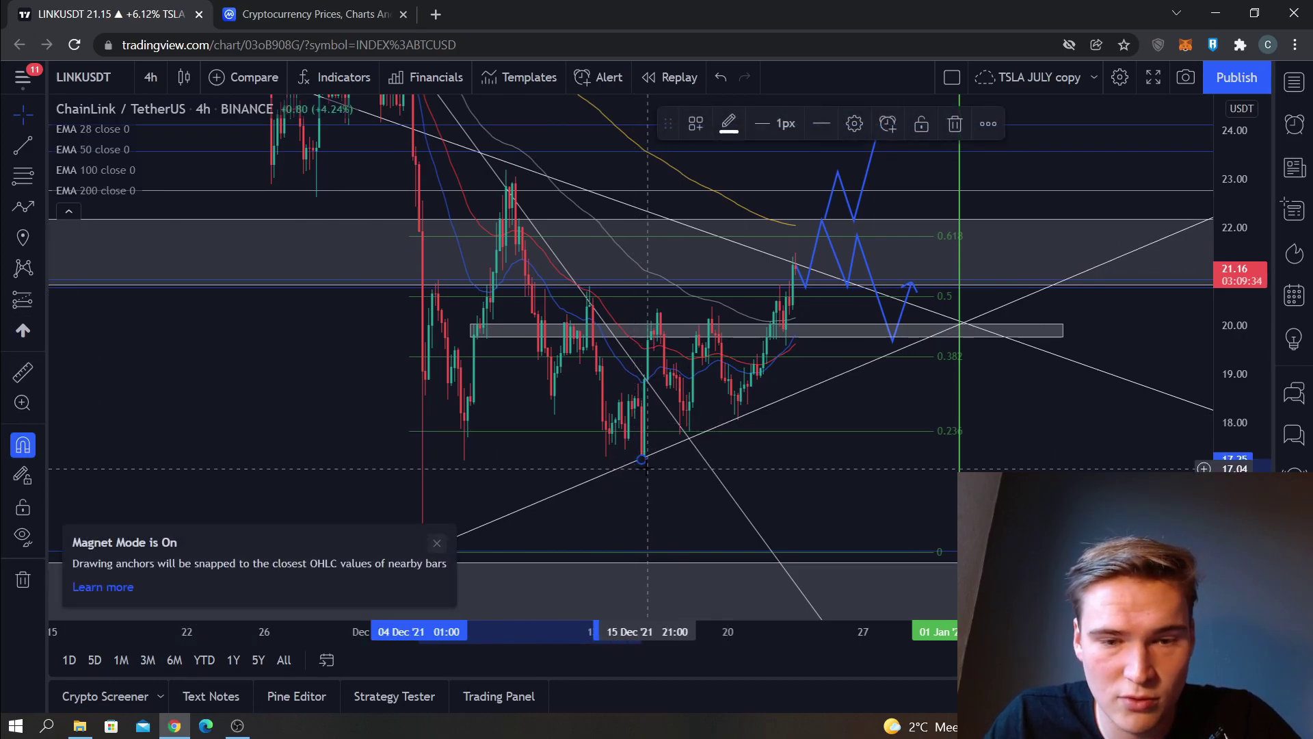
{"action": "left_click_drag", "start_coordinate": [635, 463], "coordinate": [679, 439]}
{"action": "left_click", "coordinate": [435, 544]}
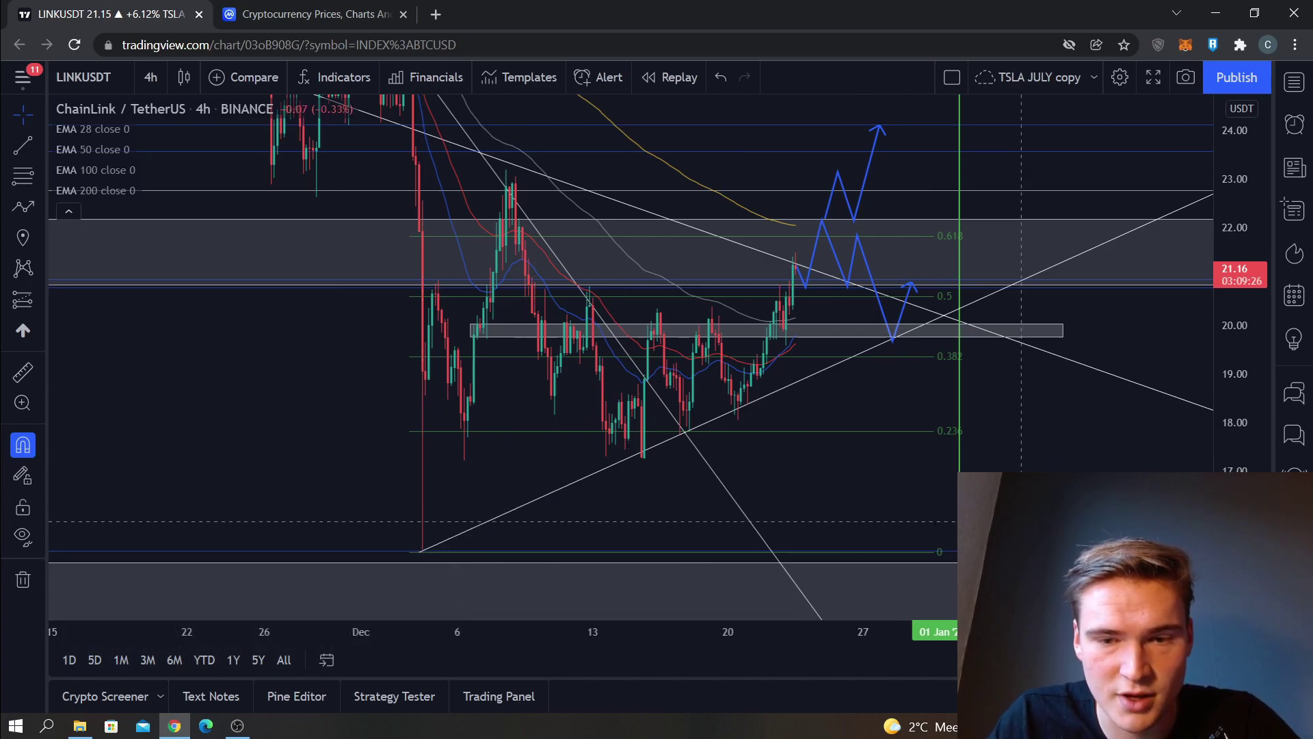
{"action": "left_click_drag", "start_coordinate": [1018, 464], "coordinate": [953, 520]}
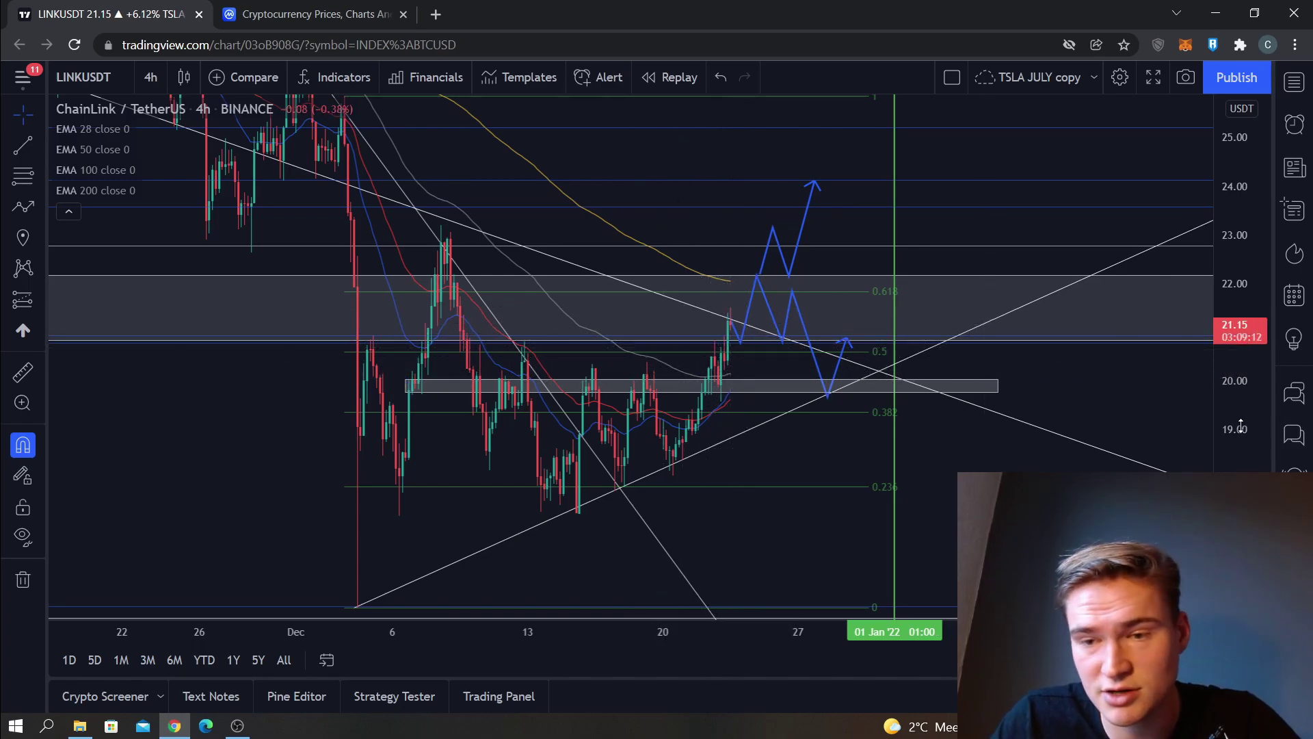
{"action": "left_click_drag", "start_coordinate": [1241, 426], "coordinate": [1231, 322]}
{"action": "left_click_drag", "start_coordinate": [1155, 394], "coordinate": [1123, 380]}
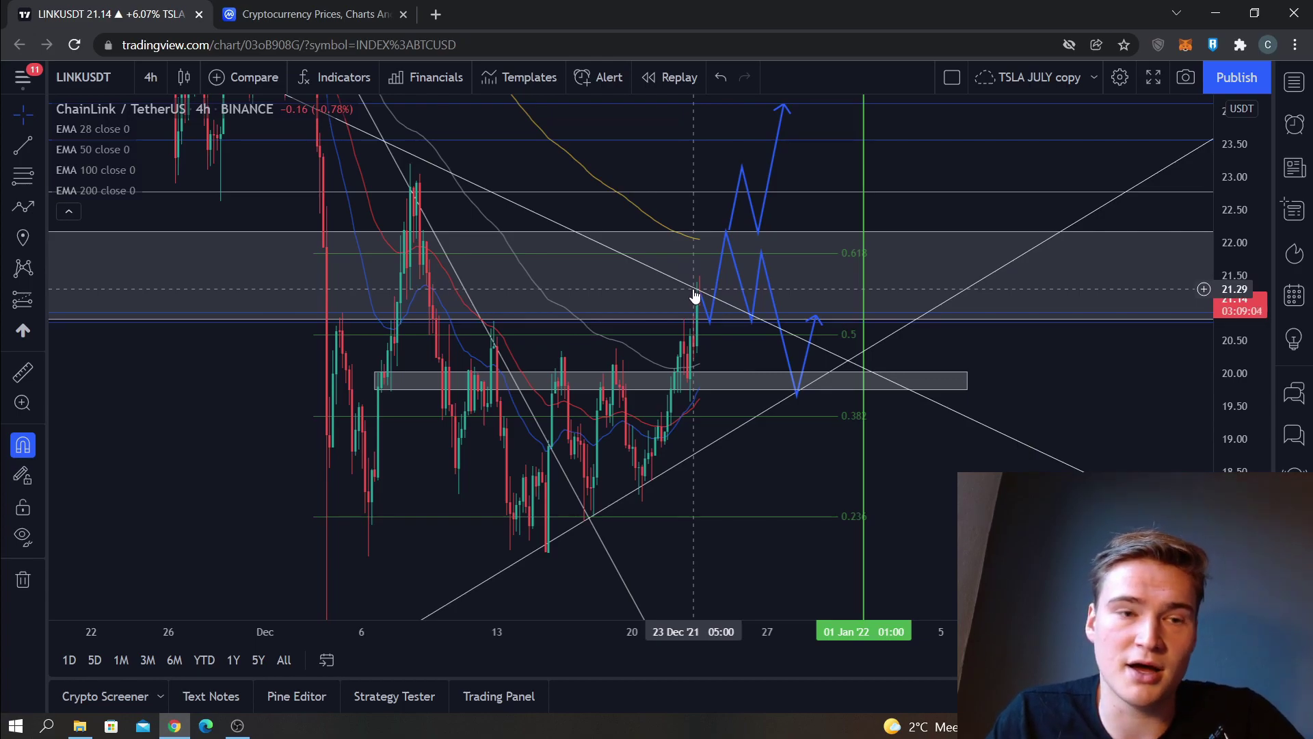
Step: Check the top cryptocurrencies in rank order on CoinMarketCap and return to the LINKUSDT chart
{"action": "left_click", "coordinate": [278, 13]}
{"action": "scroll", "coordinate": [199, 155], "scroll_direction": "up", "scroll_amount": 5}
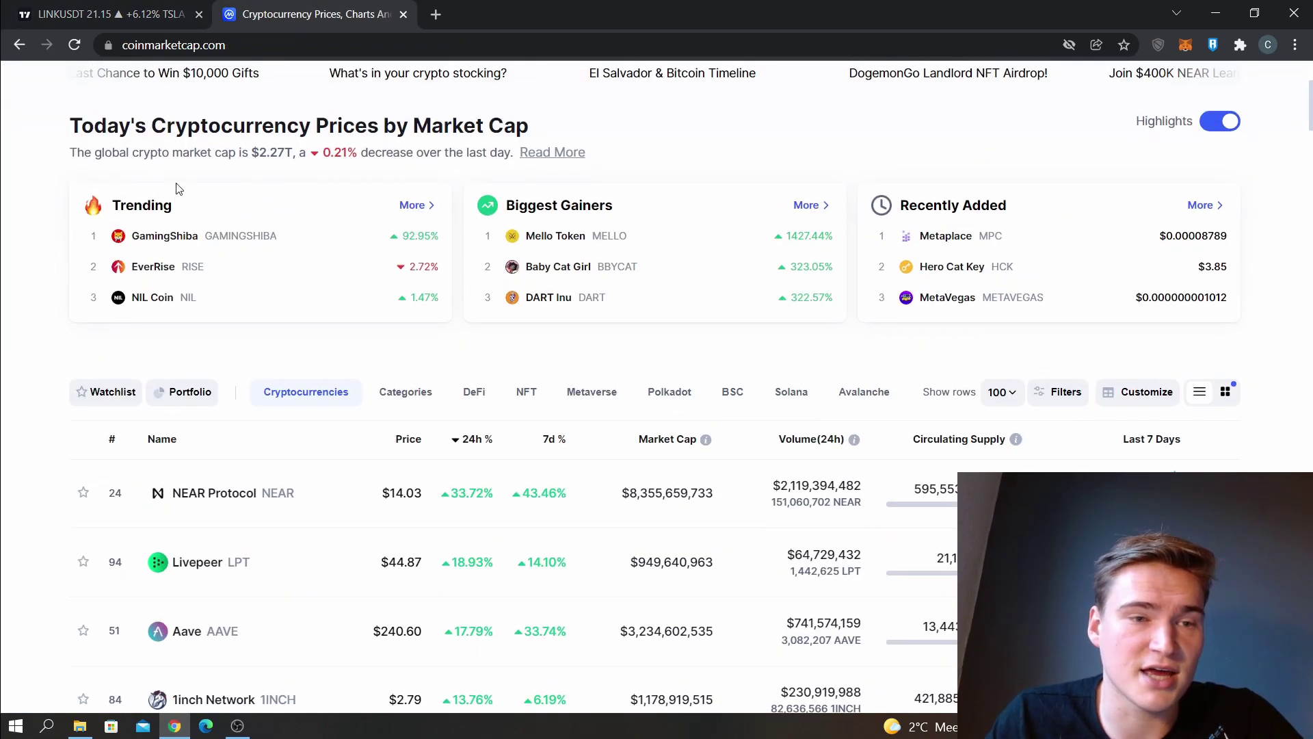
{"action": "scroll", "coordinate": [177, 184], "scroll_direction": "up", "scroll_amount": 3}
{"action": "left_click", "coordinate": [170, 120]}
{"action": "scroll", "coordinate": [482, 343], "scroll_direction": "down", "scroll_amount": 5}
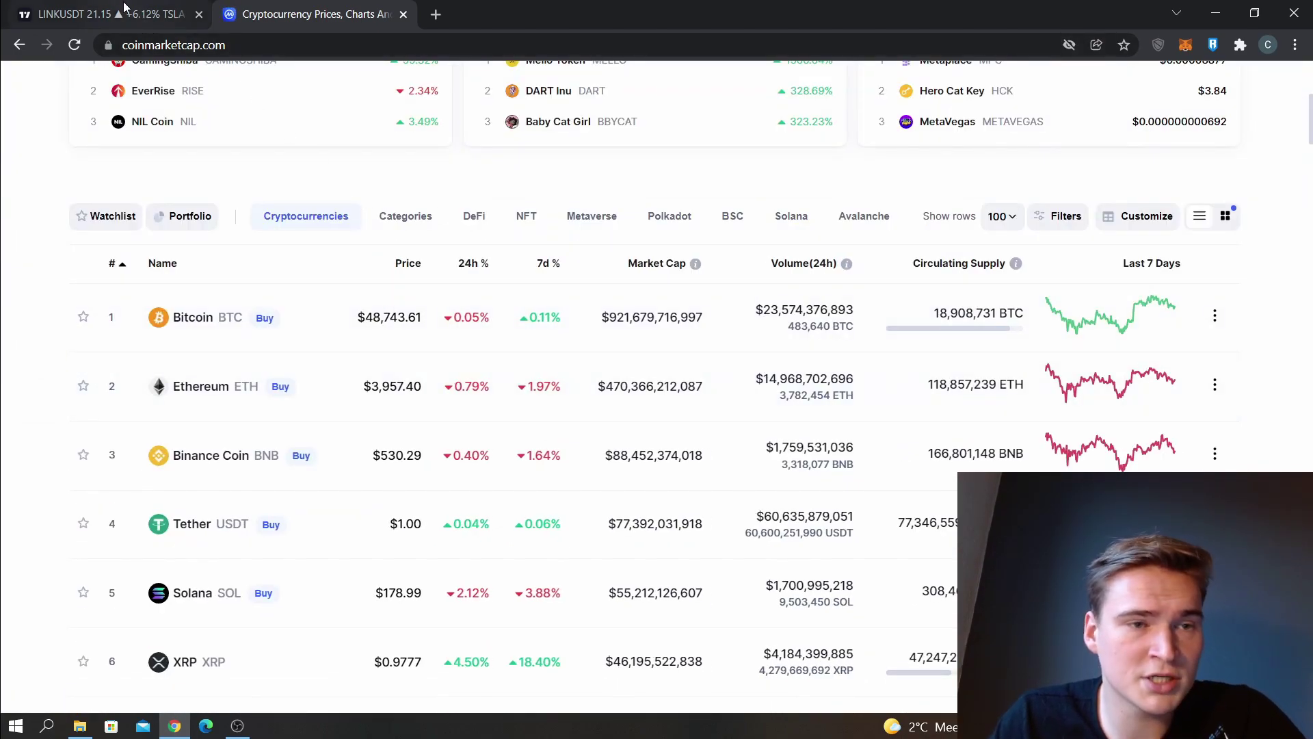
{"action": "left_click", "coordinate": [126, 10]}
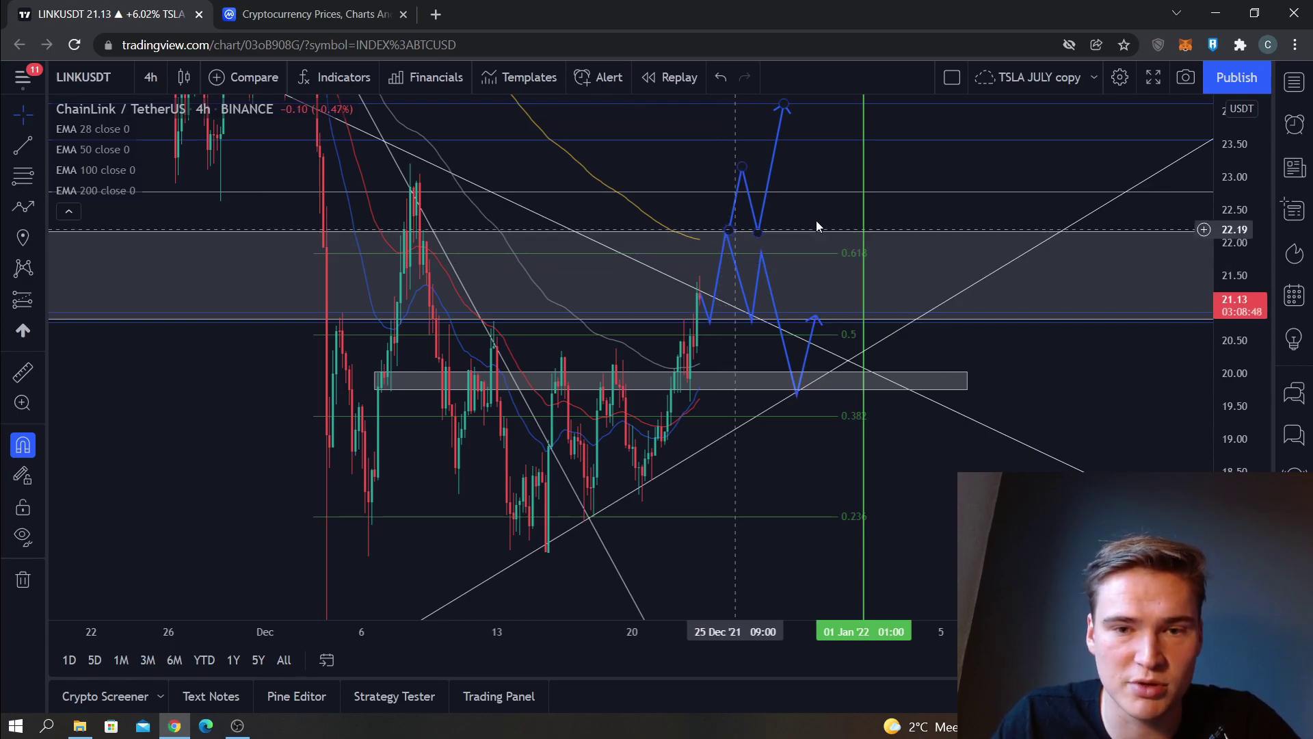
Step: Examine the projected price paths against the resistance zone, the small support box and the rising trendline
{"action": "left_click_drag", "start_coordinate": [827, 212], "coordinate": [825, 218]}
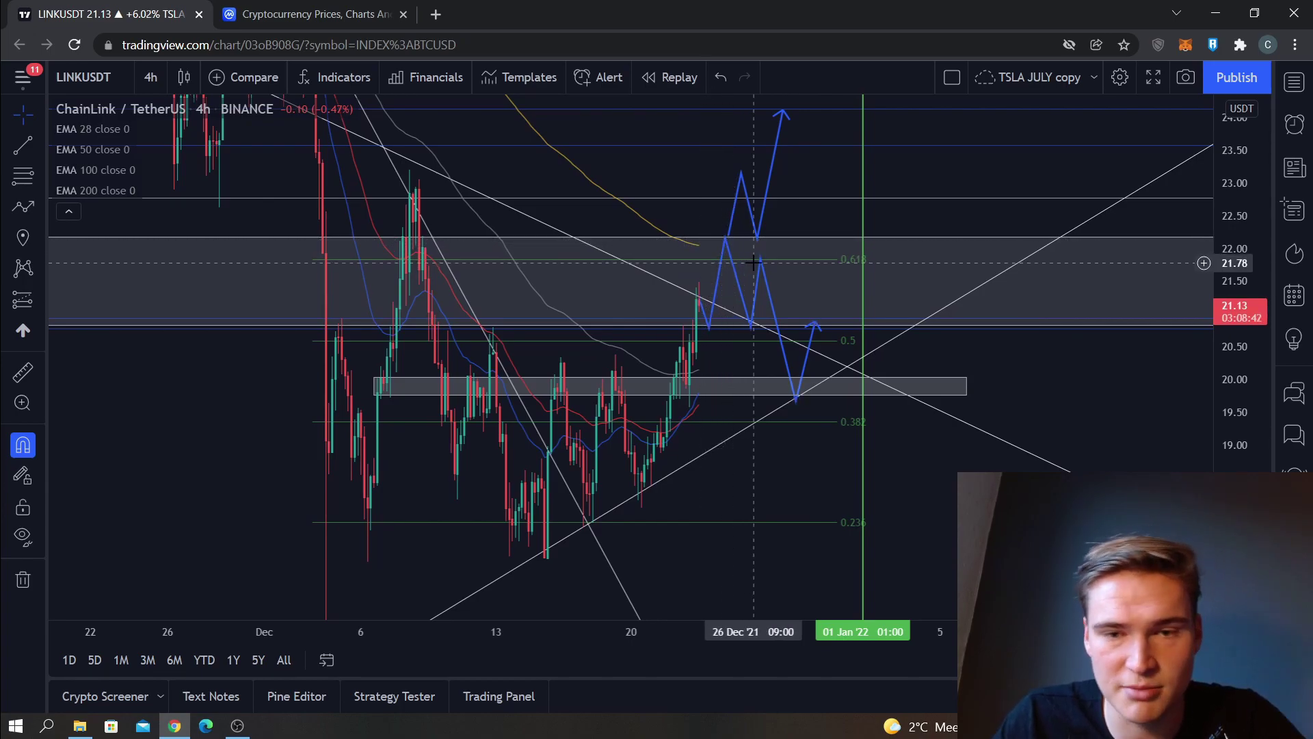
{"action": "left_click_drag", "start_coordinate": [808, 232], "coordinate": [818, 249]}
{"action": "left_click_drag", "start_coordinate": [1264, 256], "coordinate": [1214, 359]}
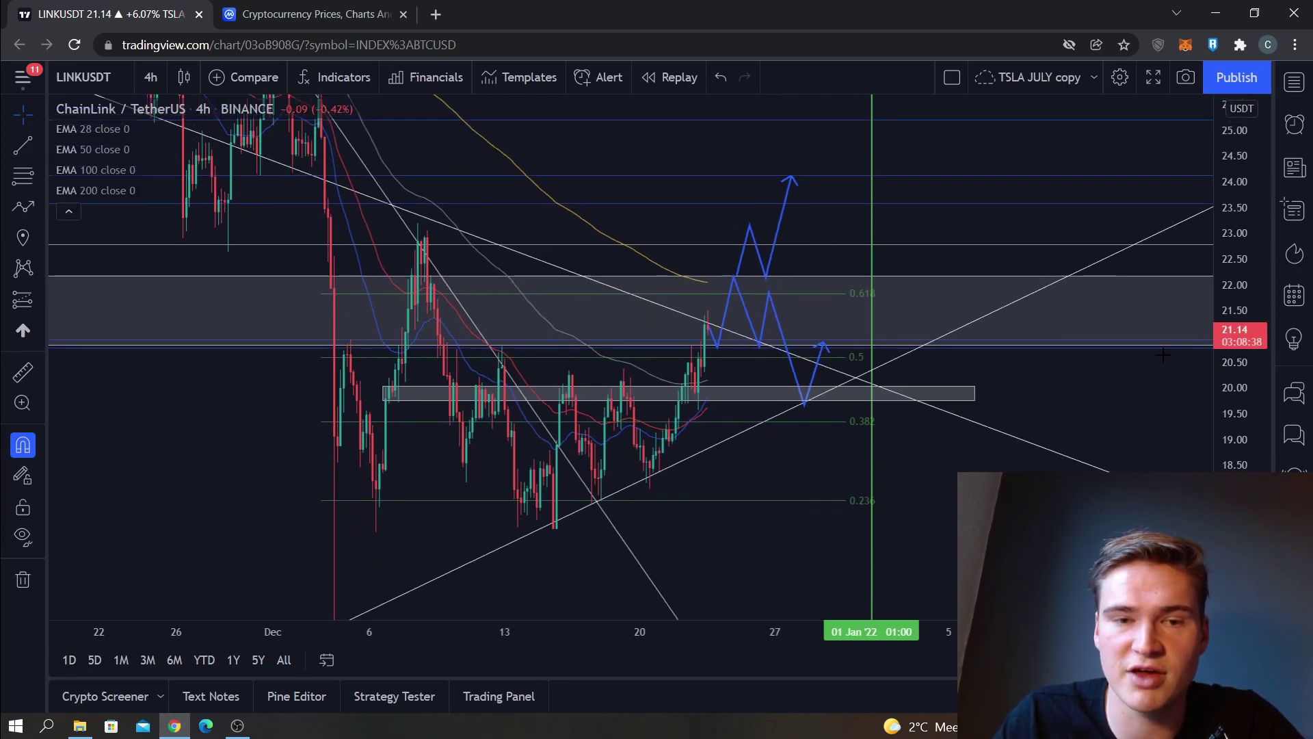
{"action": "left_click_drag", "start_coordinate": [645, 148], "coordinate": [651, 218]}
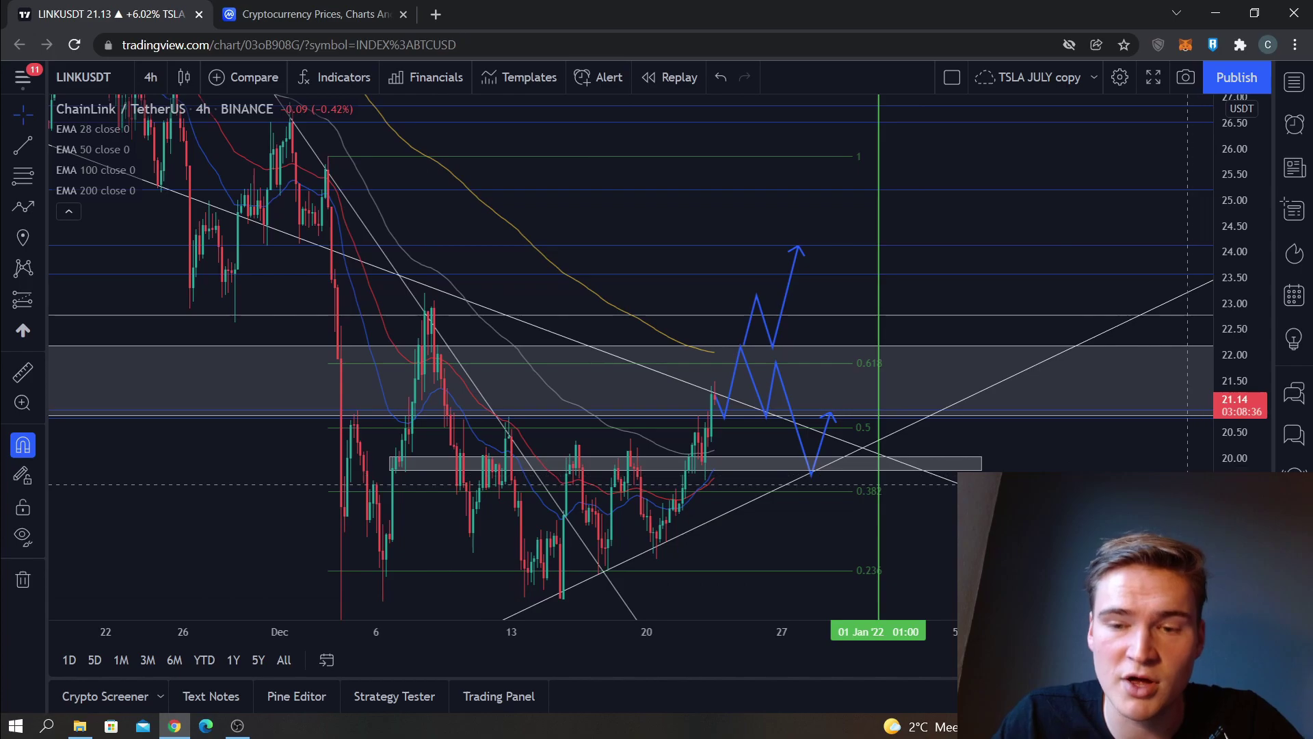
{"action": "left_click_drag", "start_coordinate": [1148, 457], "coordinate": [1174, 360]}
{"action": "left_click_drag", "start_coordinate": [1231, 417], "coordinate": [1224, 359]}
{"action": "left_click_drag", "start_coordinate": [1144, 387], "coordinate": [1113, 433]}
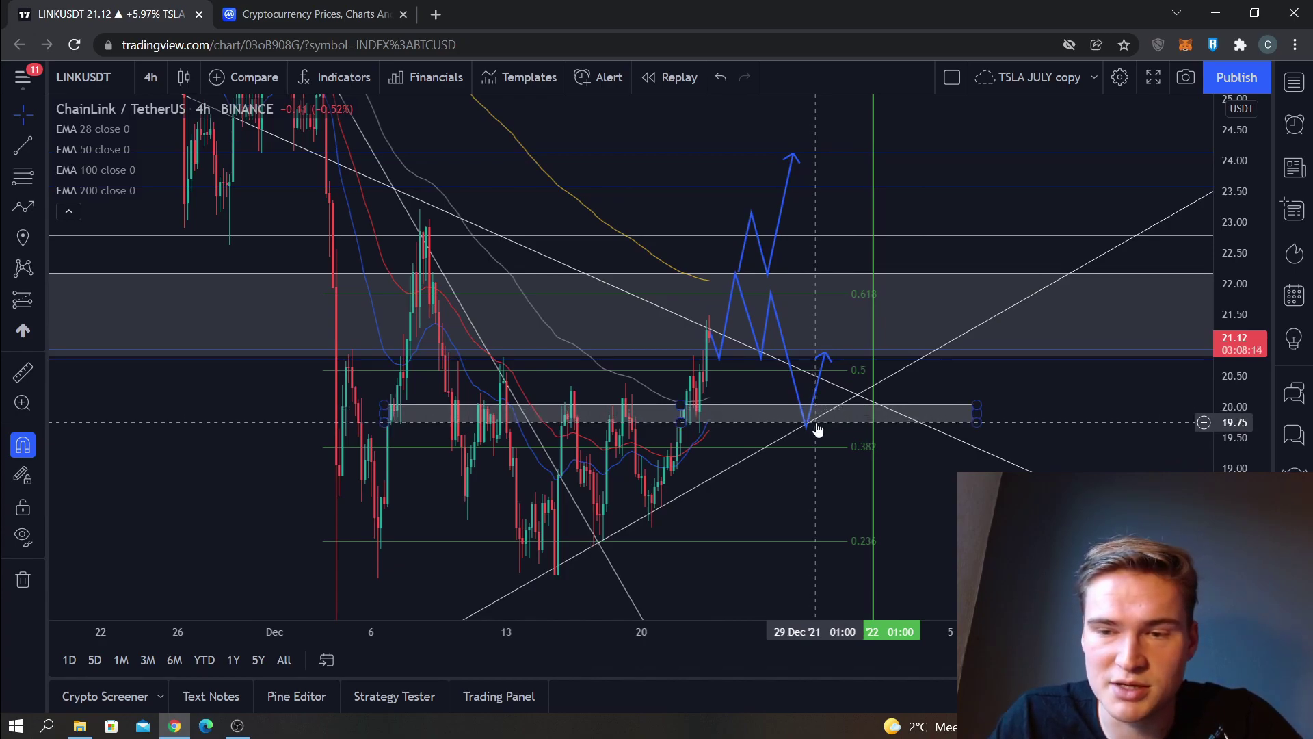
{"action": "left_click_drag", "start_coordinate": [817, 428], "coordinate": [808, 384]}
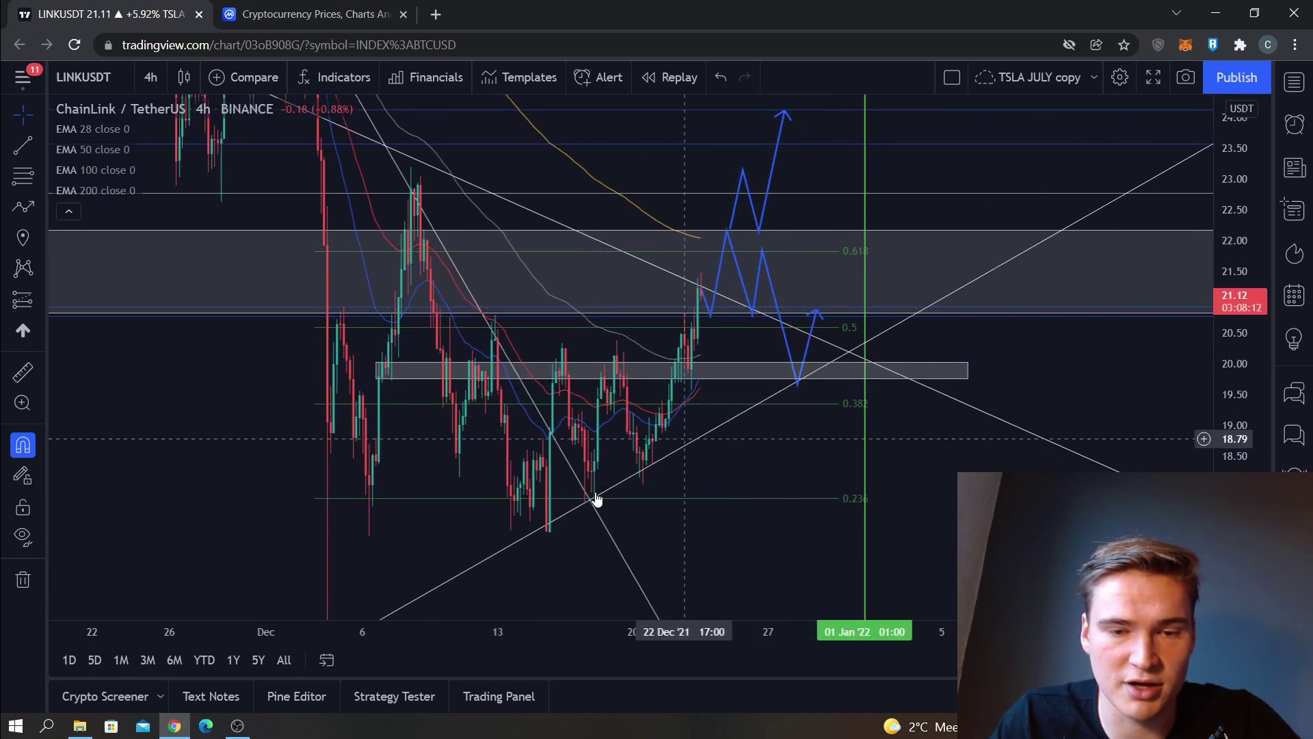
{"action": "left_click_drag", "start_coordinate": [1070, 381], "coordinate": [1056, 420]}
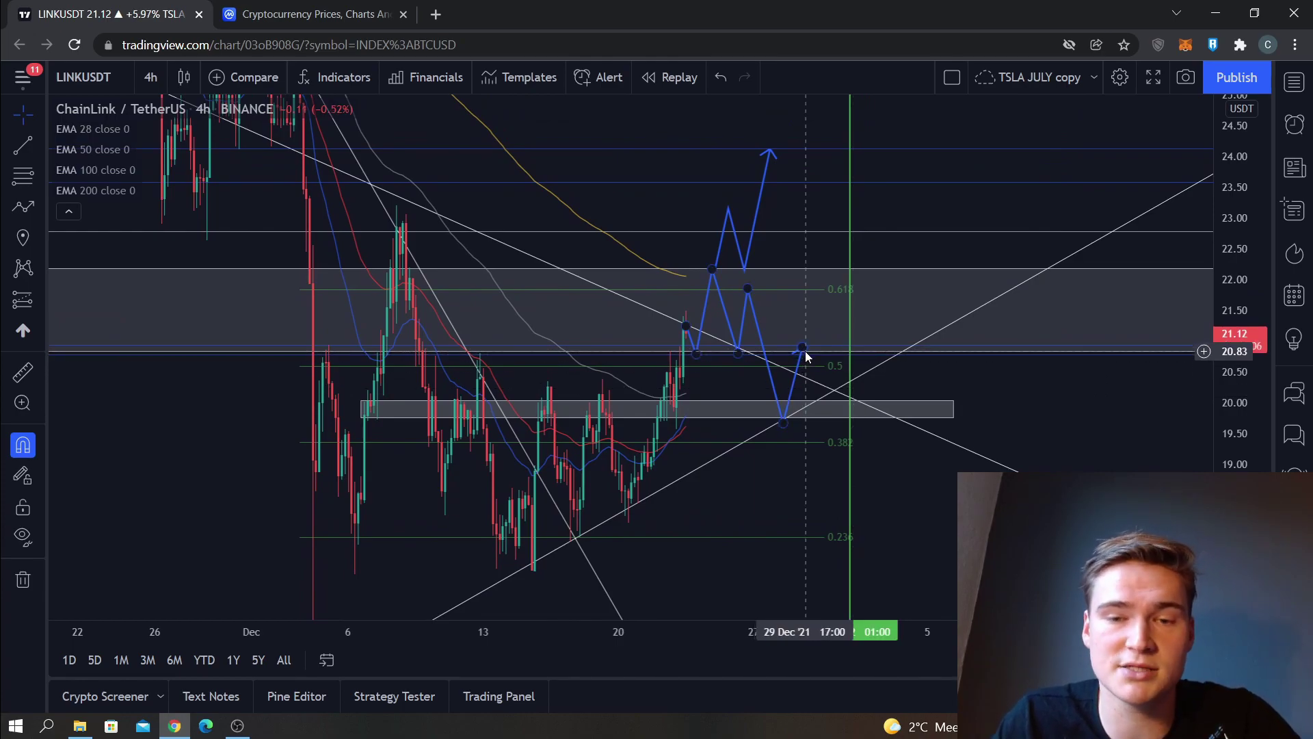
Step: Nudge the end of the bearish projection path slightly later and shift the bullish projection path slightly higher
{"action": "mouse_move", "coordinate": [804, 348]}
{"action": "left_mouse_down"}
{"action": "mouse_move", "coordinate": [819, 271]}
{"action": "mouse_move", "coordinate": [806, 347]}
{"action": "left_mouse_up"}
{"action": "mouse_move", "coordinate": [751, 246]}
{"action": "left_mouse_down"}
{"action": "mouse_move", "coordinate": [879, 258]}
{"action": "mouse_move", "coordinate": [840, 239]}
{"action": "mouse_move", "coordinate": [726, 239]}
{"action": "mouse_move", "coordinate": [739, 238]}
{"action": "left_mouse_up"}
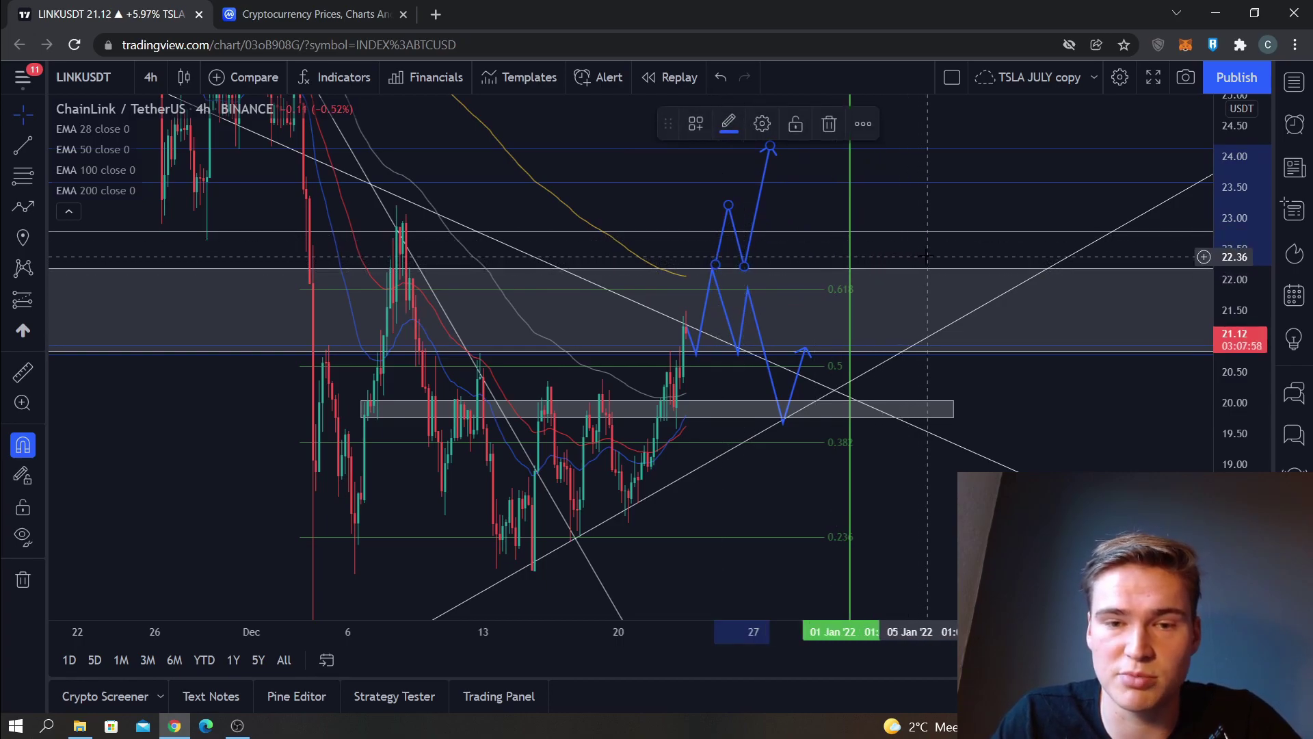
{"action": "left_click_drag", "start_coordinate": [798, 236], "coordinate": [802, 292]}
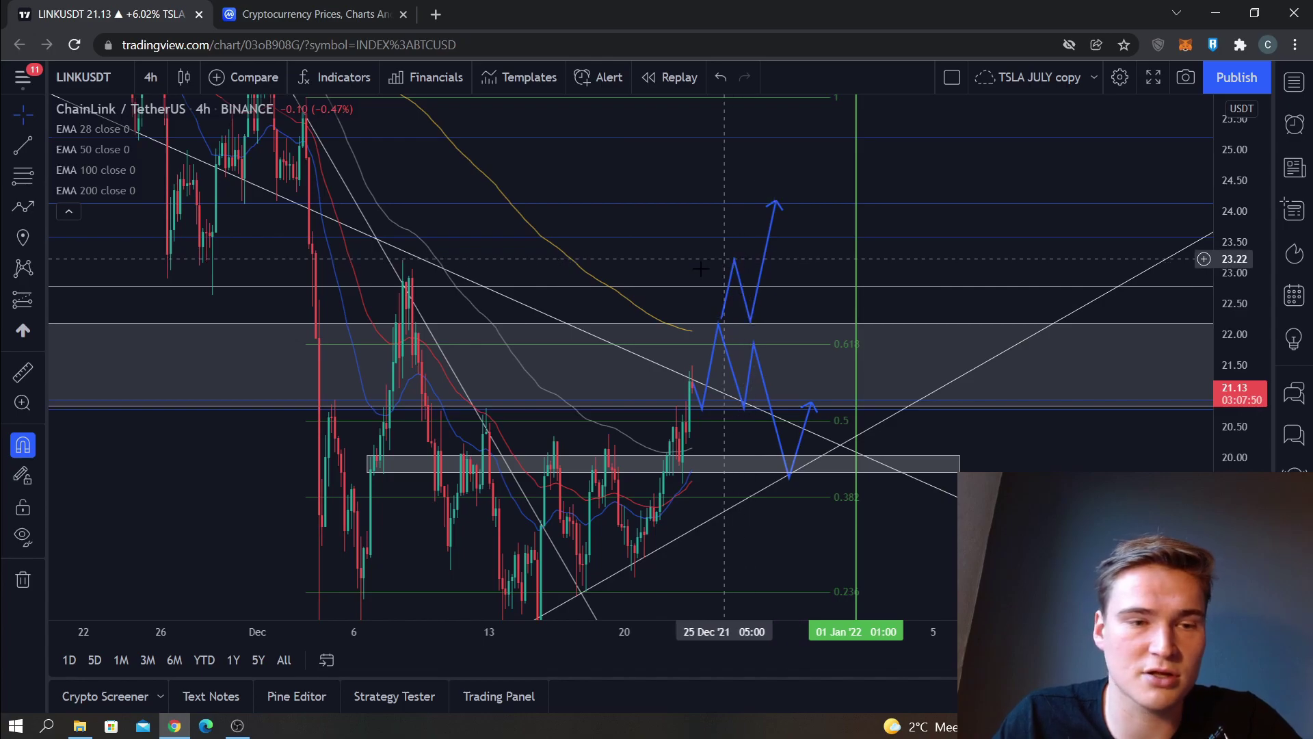
{"action": "left_click", "coordinate": [22, 206]}
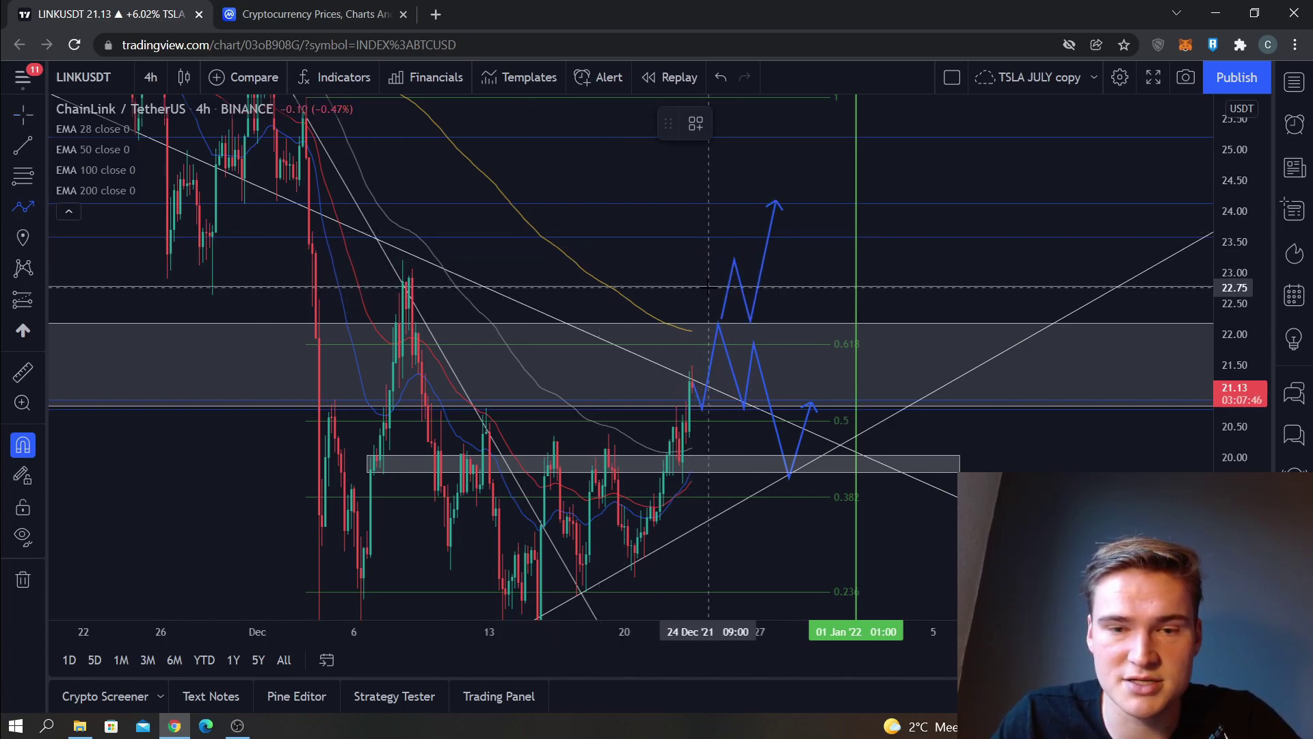
{"action": "left_click", "coordinate": [714, 286]}
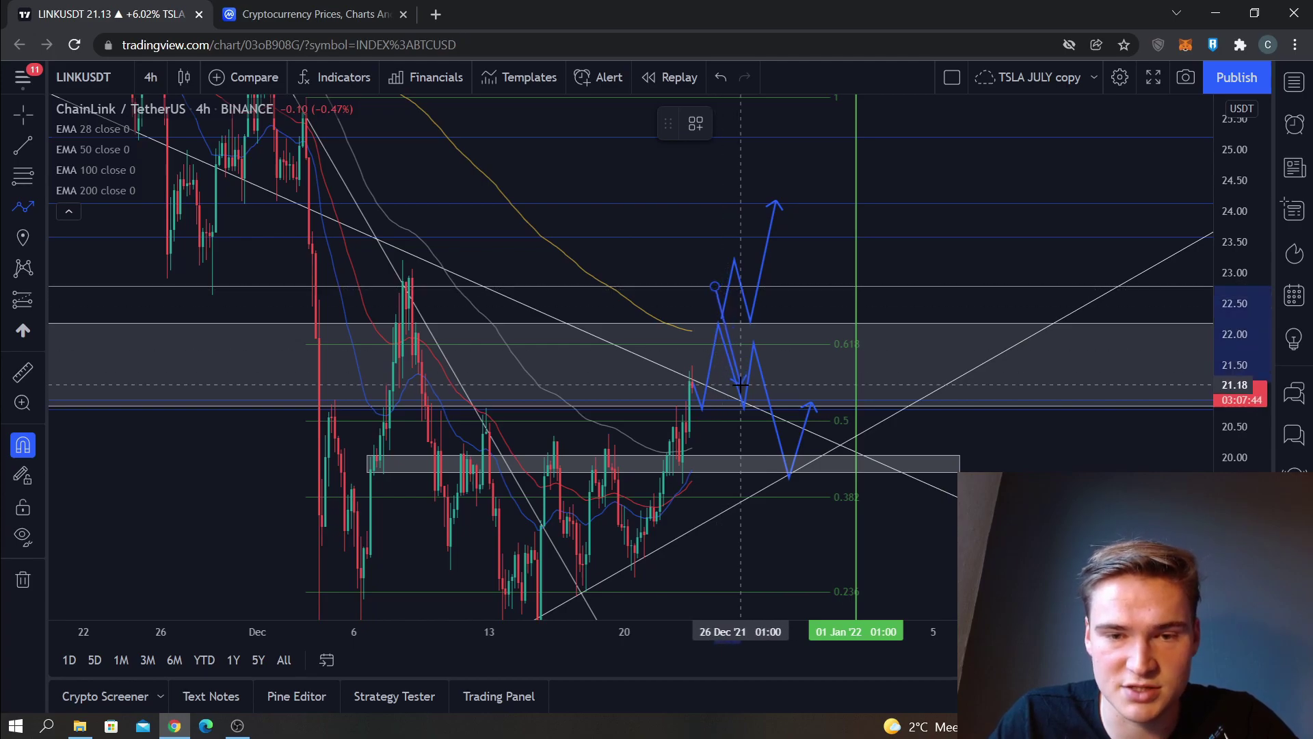
{"action": "double_click", "coordinate": [754, 410]}
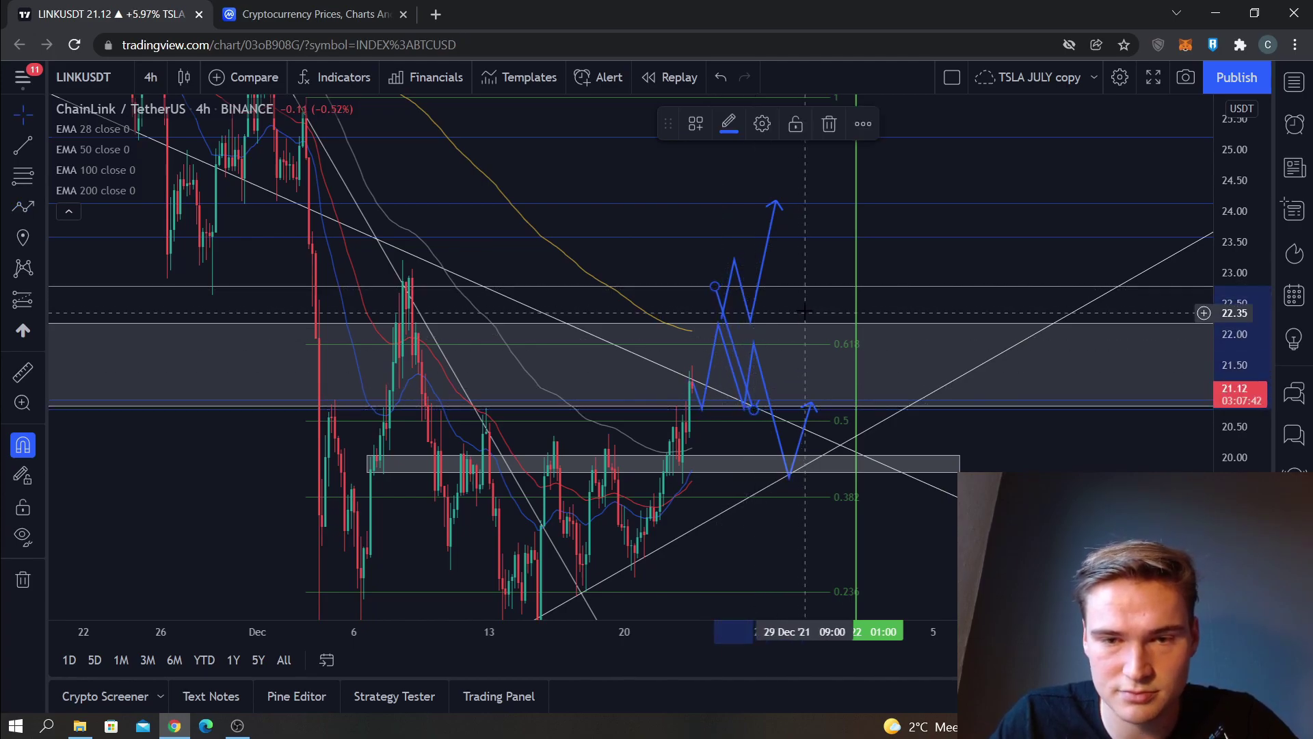
{"action": "left_click", "coordinate": [797, 310]}
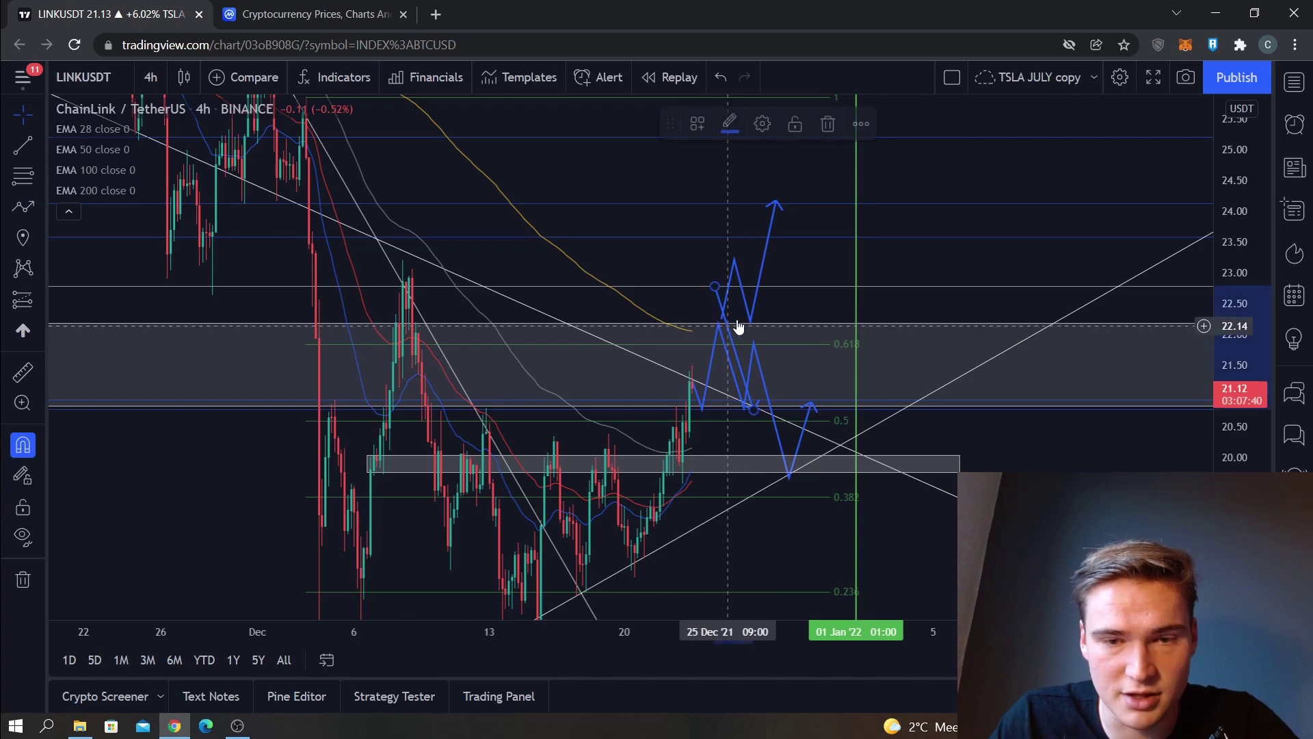
{"action": "left_click", "coordinate": [824, 127]}
{"action": "left_click", "coordinate": [23, 206]}
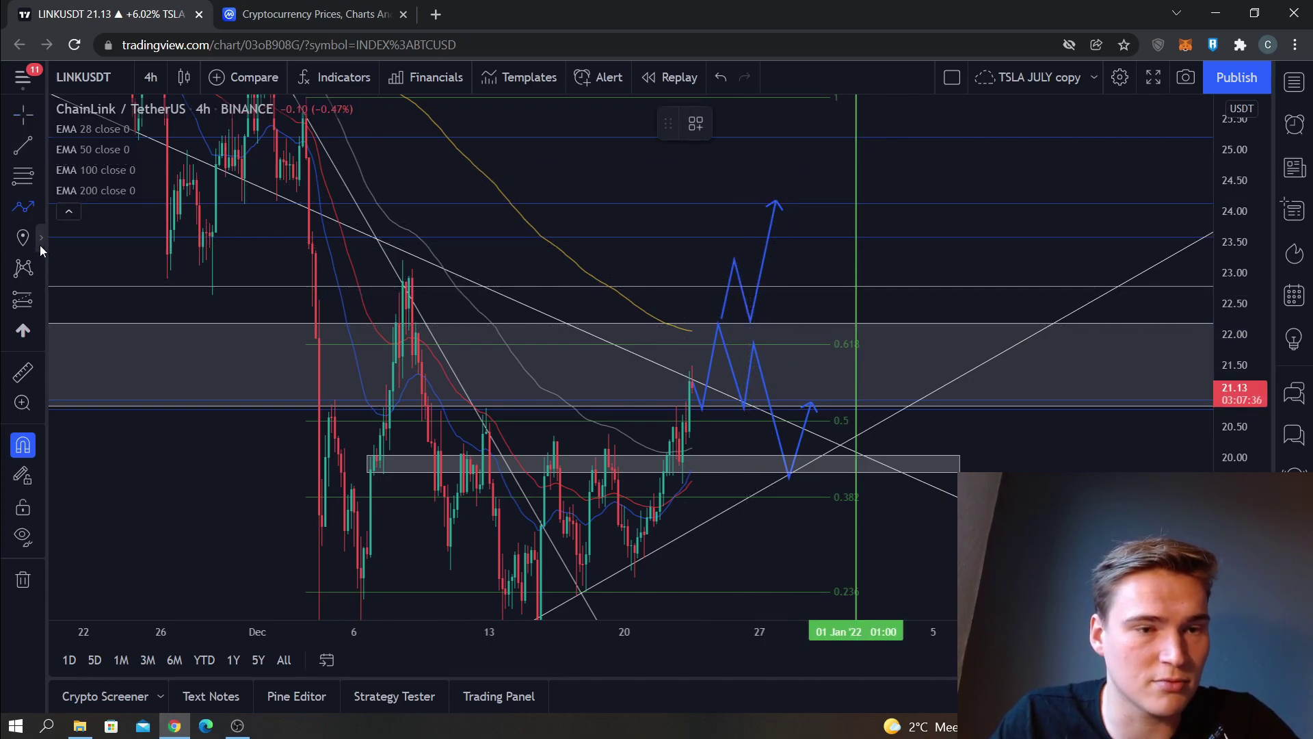
{"action": "left_click", "coordinate": [41, 238]}
{"action": "left_click", "coordinate": [39, 177]}
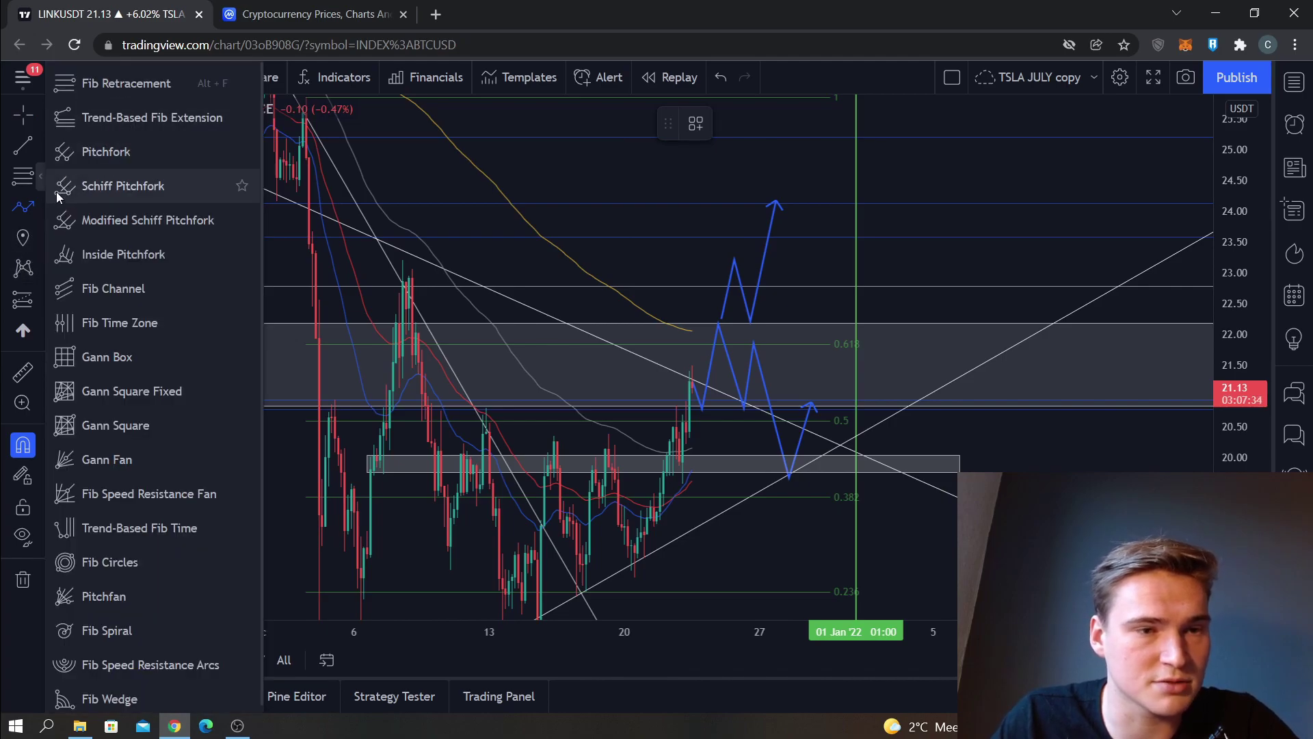
{"action": "left_click", "coordinate": [39, 146]}
{"action": "left_click", "coordinate": [37, 240]}
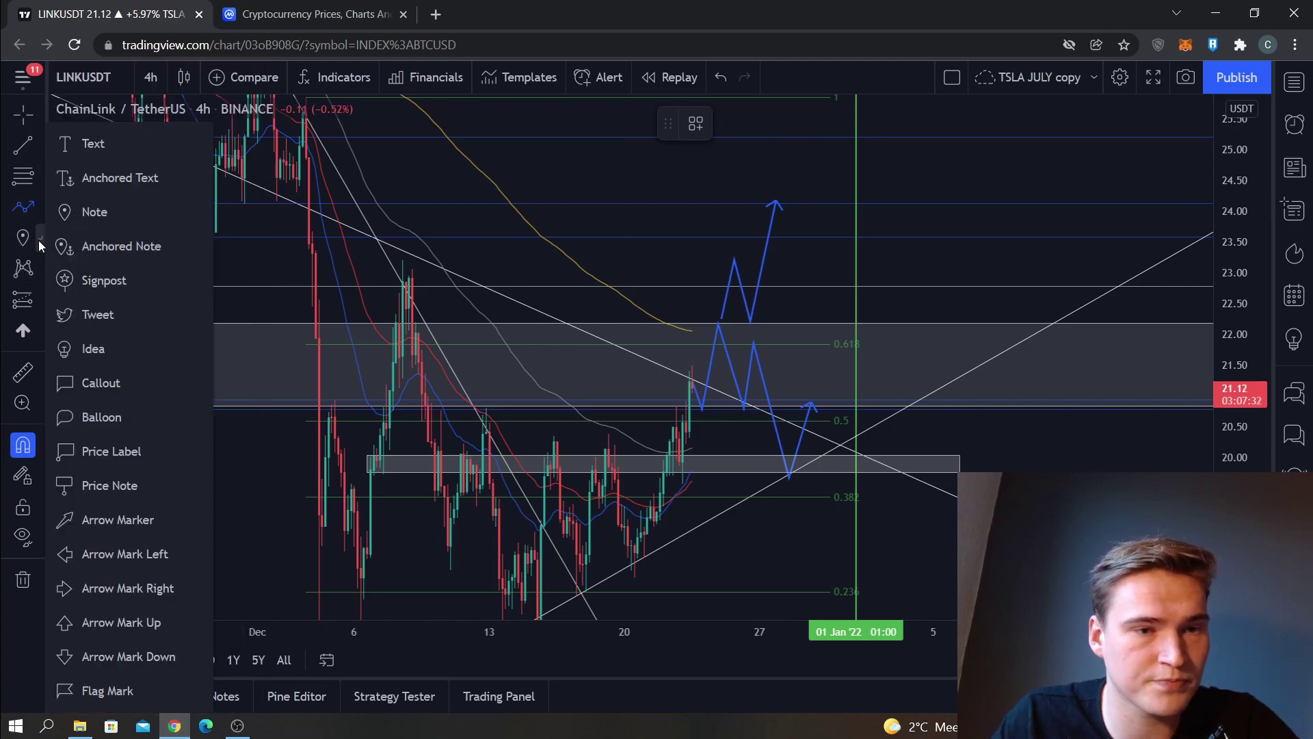
{"action": "left_click", "coordinate": [36, 267]}
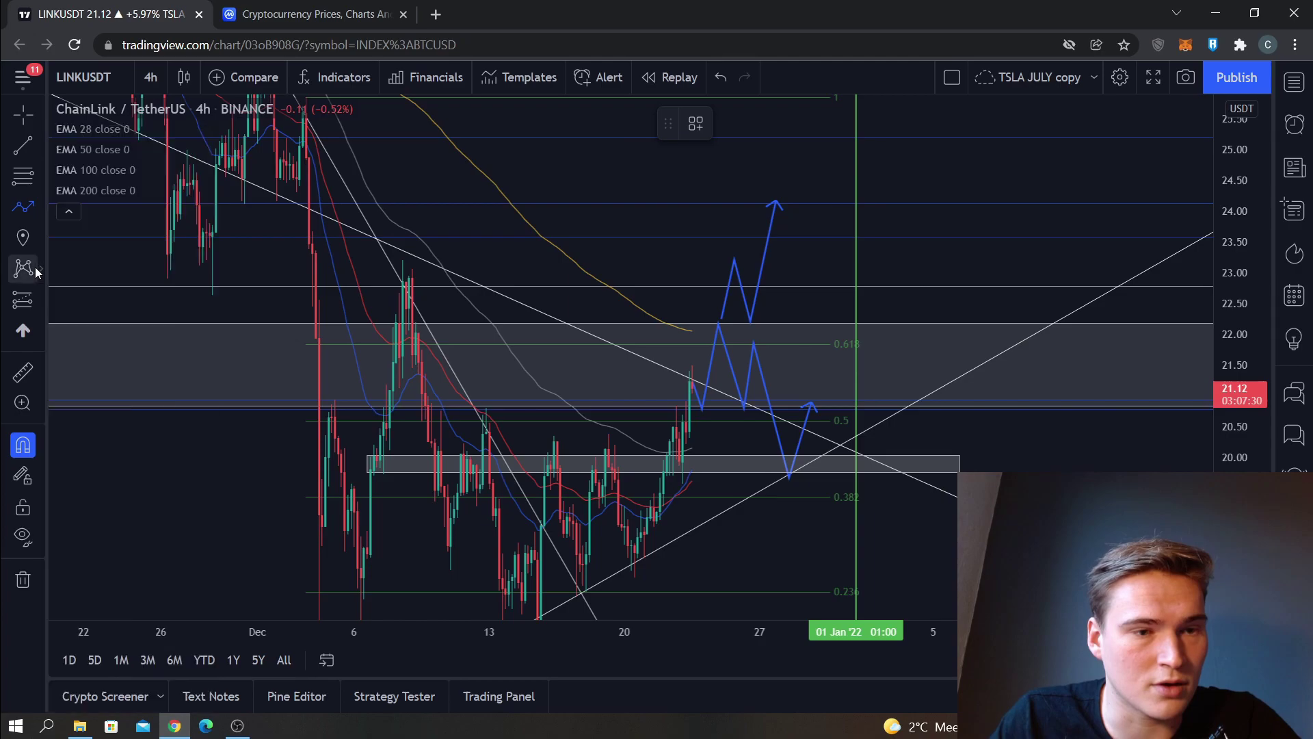
{"action": "left_click", "coordinate": [37, 265]}
{"action": "left_click", "coordinate": [40, 235]}
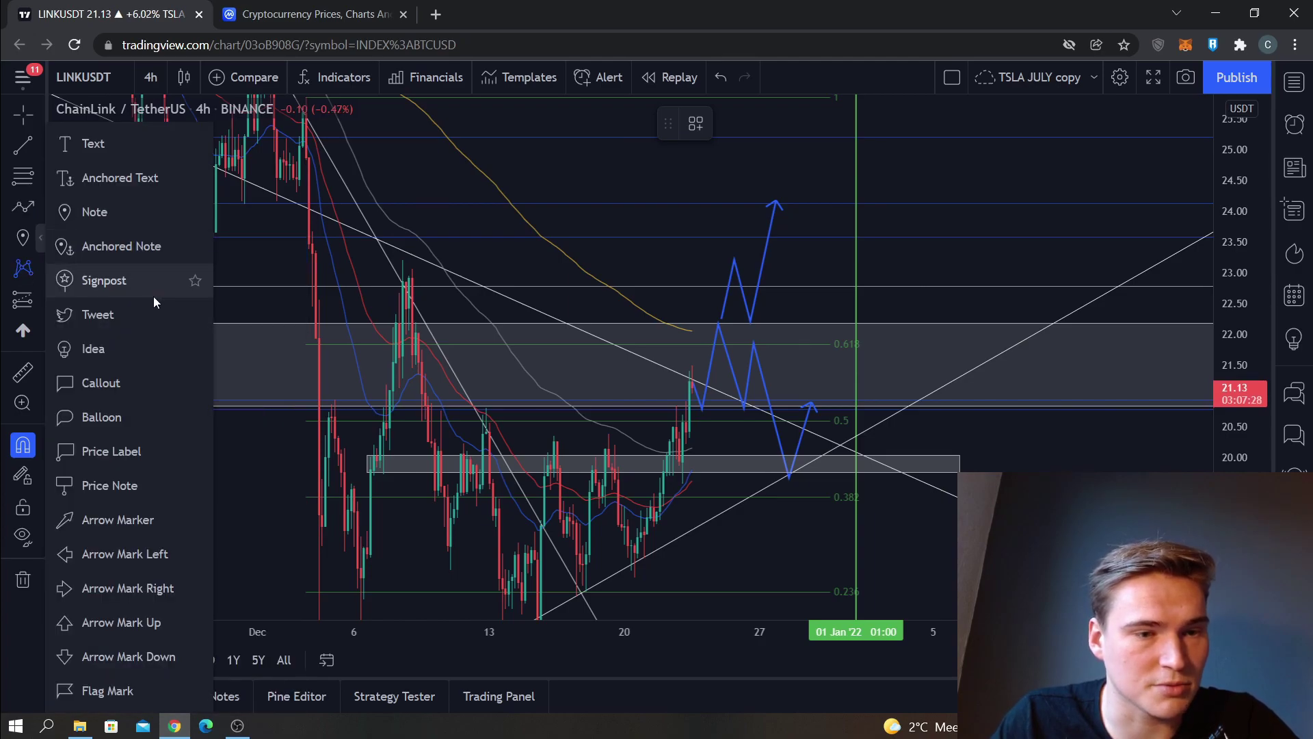
Step: Draw three red Brush curves dipping from the bullish path's first peak and rising to about 24 USDT, and delete the widest one
{"action": "left_click", "coordinate": [39, 208]}
{"action": "left_click", "coordinate": [122, 214]}
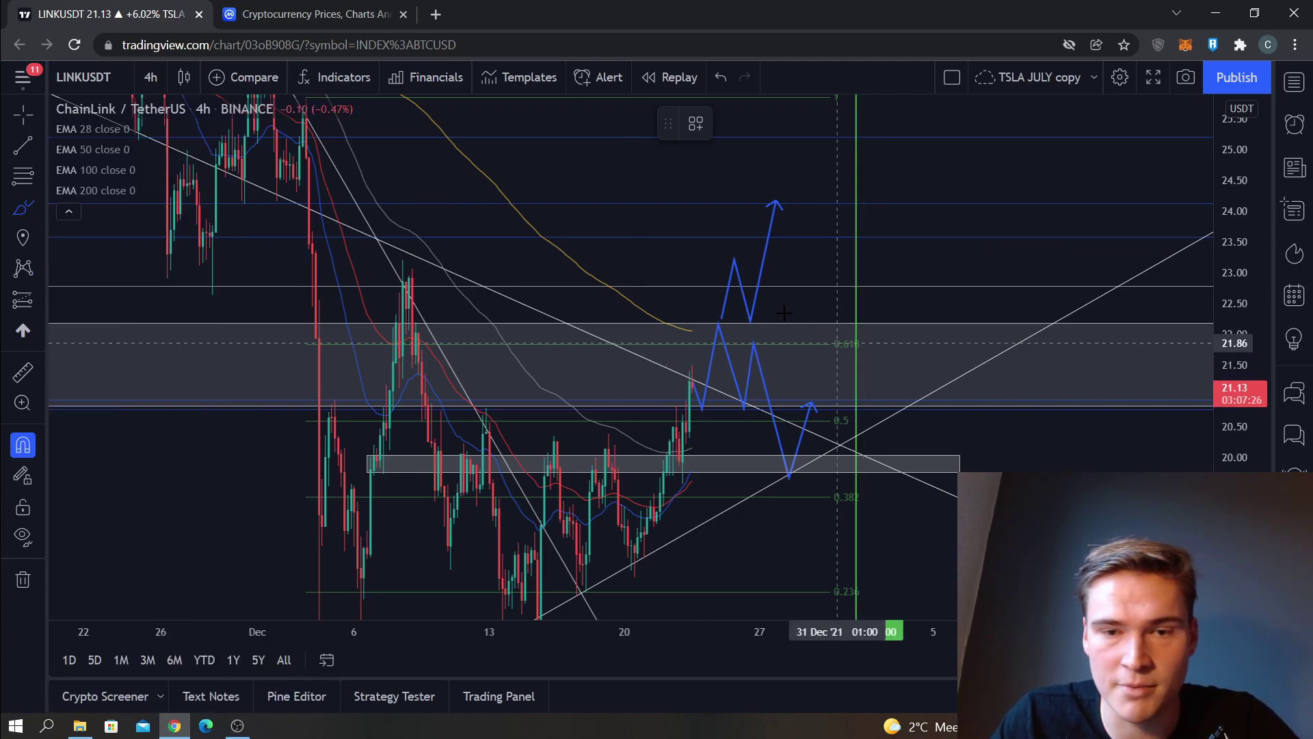
{"action": "mouse_move", "coordinate": [733, 262]}
{"action": "left_mouse_down"}
{"action": "mouse_move", "coordinate": [776, 247]}
{"action": "mouse_move", "coordinate": [786, 202]}
{"action": "mouse_move", "coordinate": [753, 311]}
{"action": "mouse_move", "coordinate": [737, 263]}
{"action": "mouse_move", "coordinate": [776, 336]}
{"action": "mouse_move", "coordinate": [835, 218]}
{"action": "left_mouse_up"}
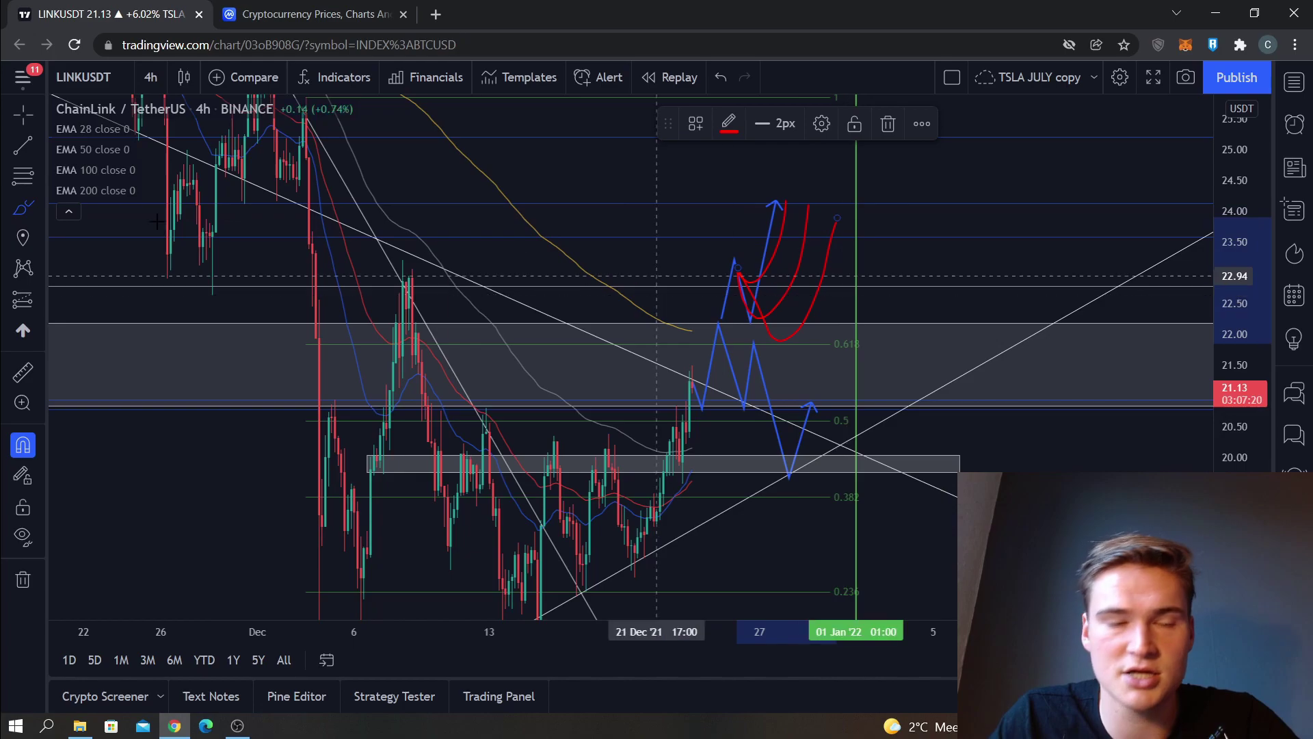
{"action": "left_click", "coordinate": [887, 123]}
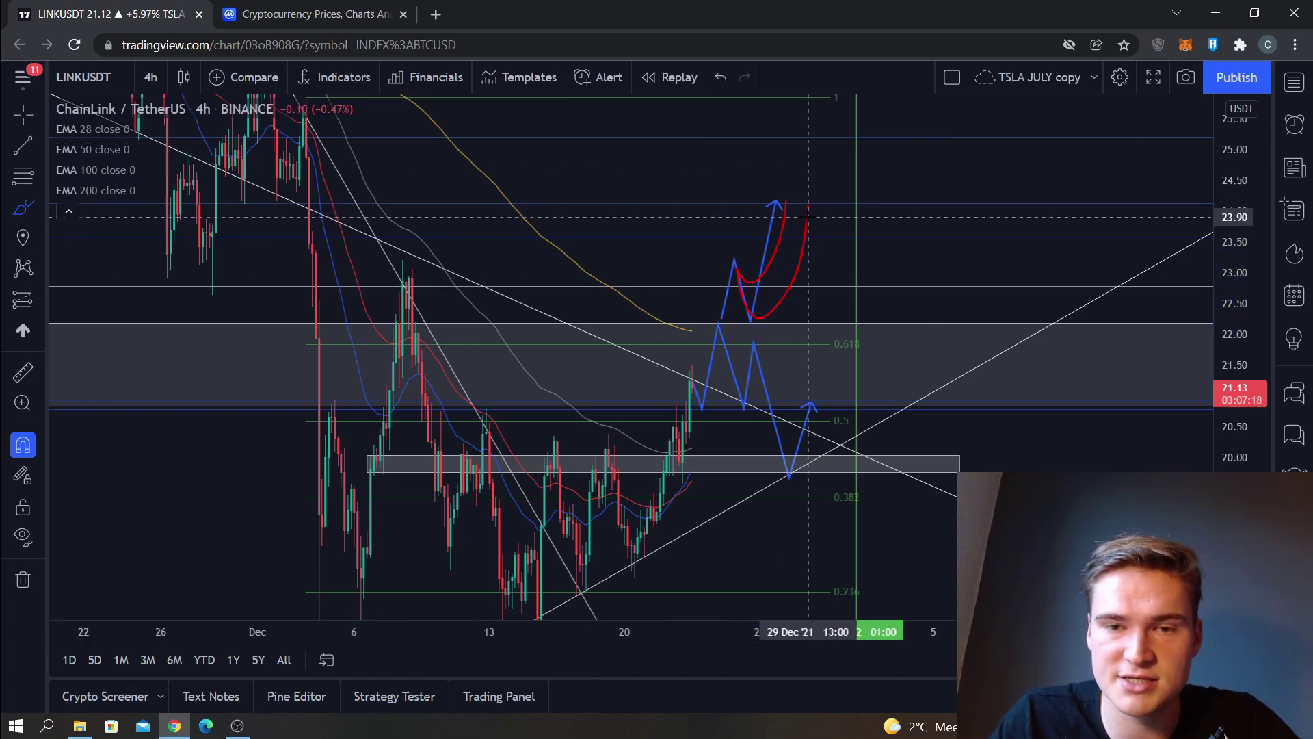
{"action": "key", "text": "Escape"}
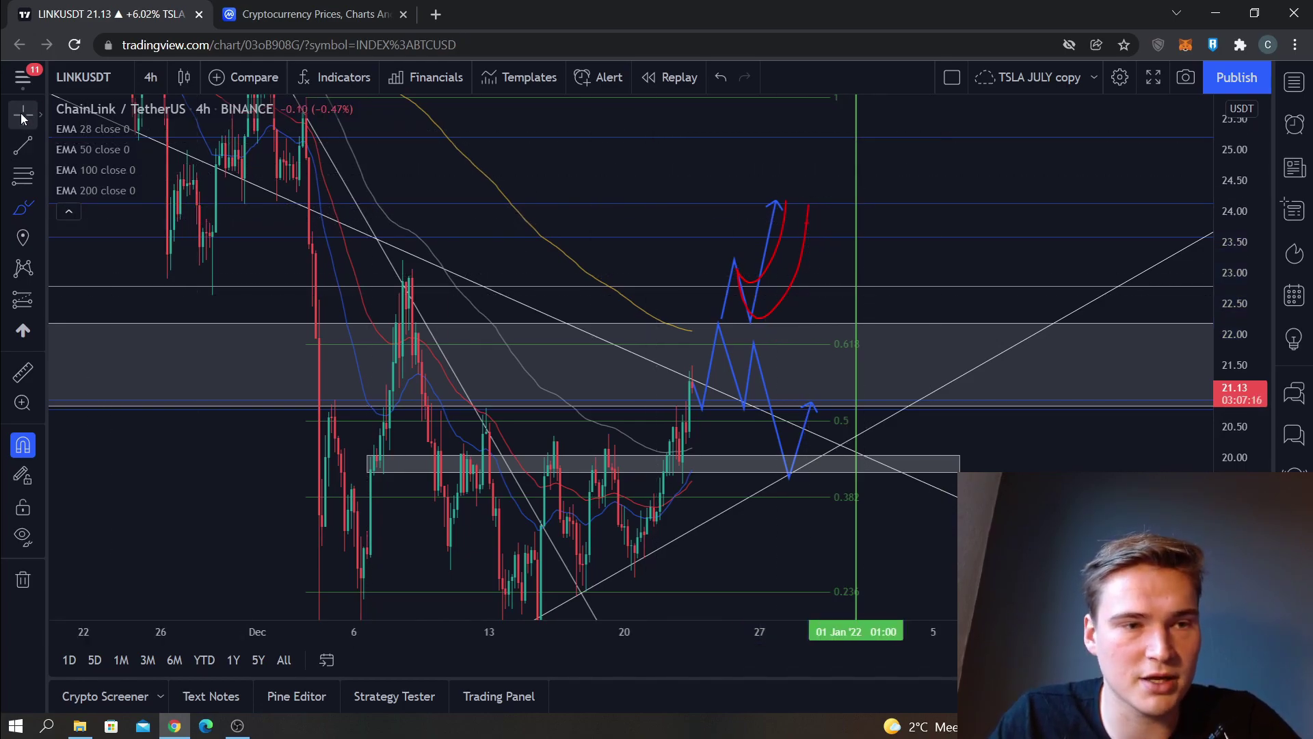
Step: Delete the two remaining red Brush curves beside the bullish projection path
{"action": "type", "text": "E"}
{"action": "left_click", "coordinate": [979, 133]}
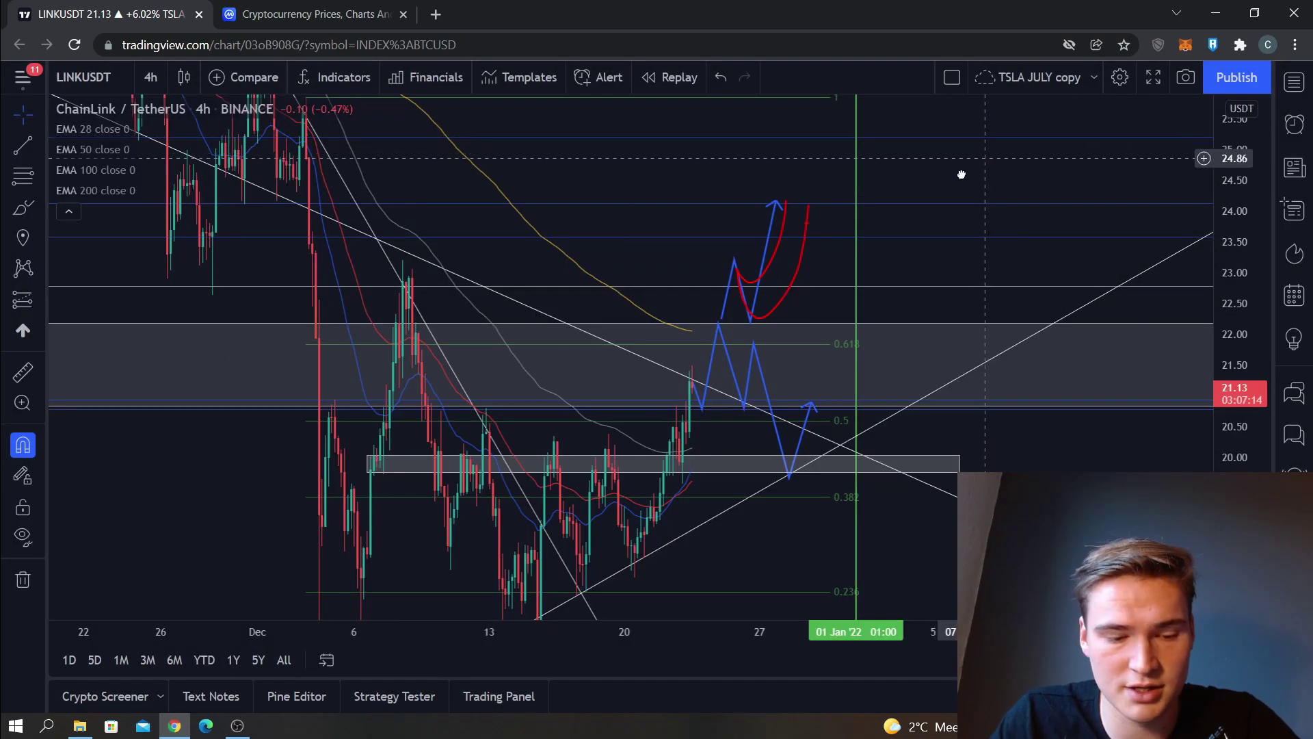
{"action": "left_click", "coordinate": [769, 265]}
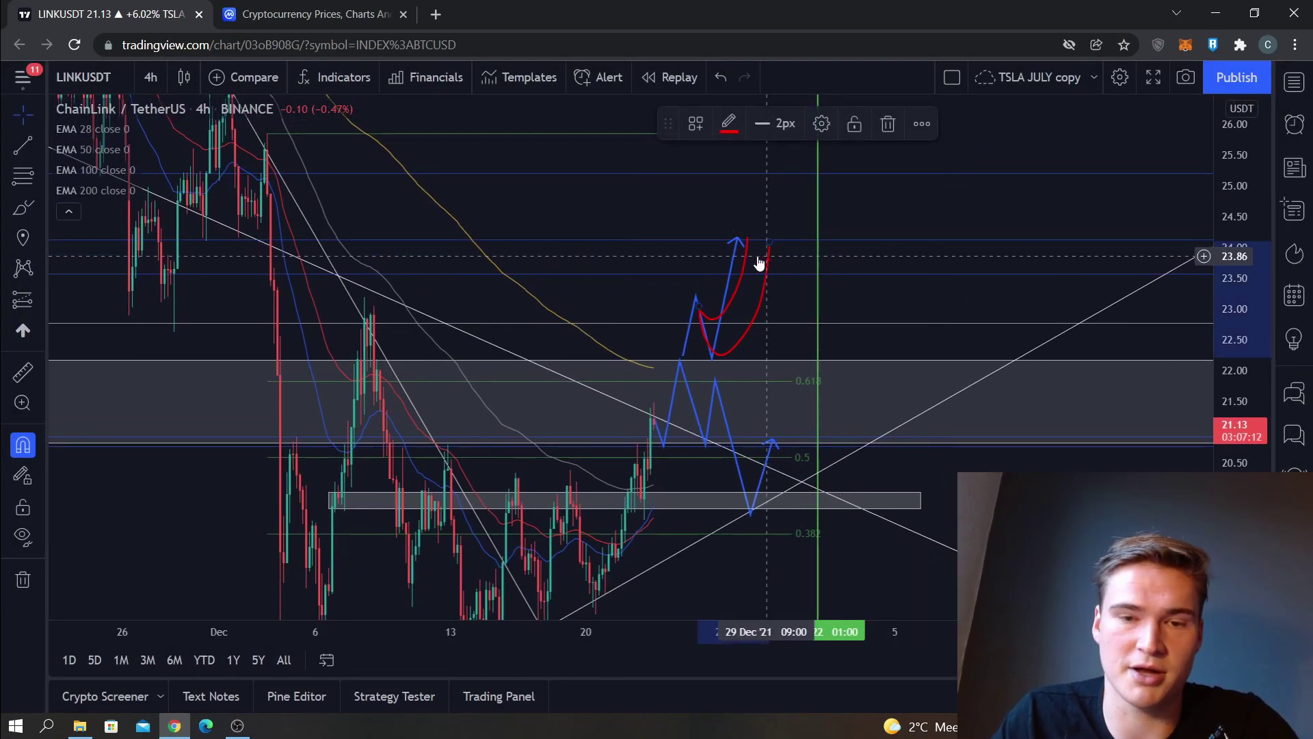
{"action": "key", "text": "Delete"}
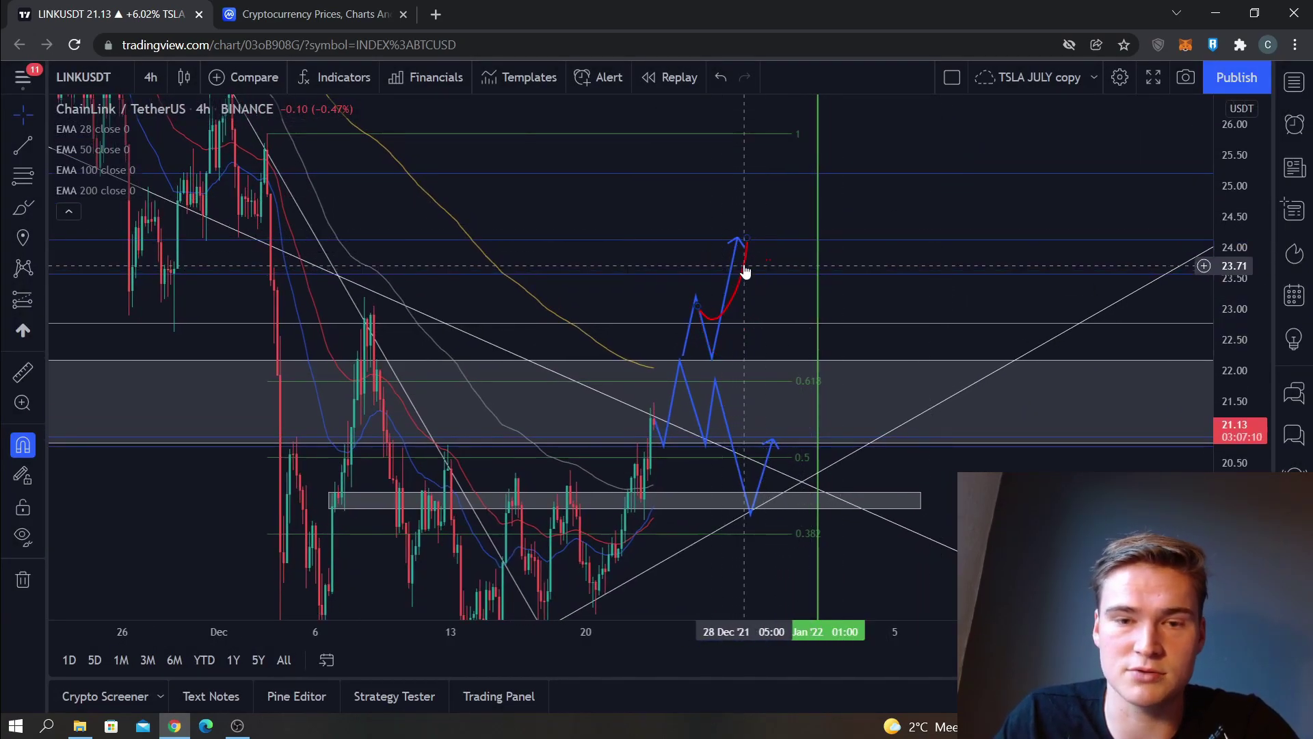
{"action": "left_click_drag", "start_coordinate": [878, 290], "coordinate": [892, 226]}
{"action": "left_click_drag", "start_coordinate": [1255, 278], "coordinate": [1227, 335]}
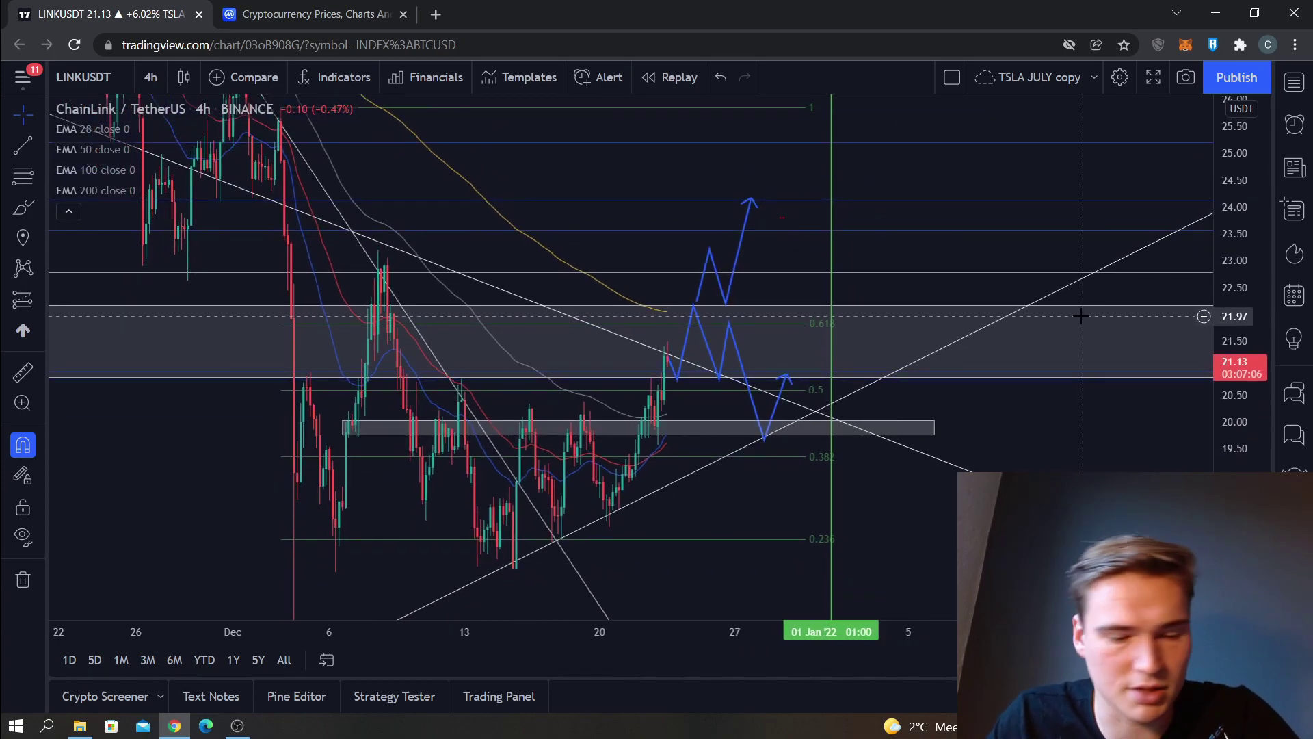
{"action": "left_click_drag", "start_coordinate": [1079, 387], "coordinate": [1089, 364]}
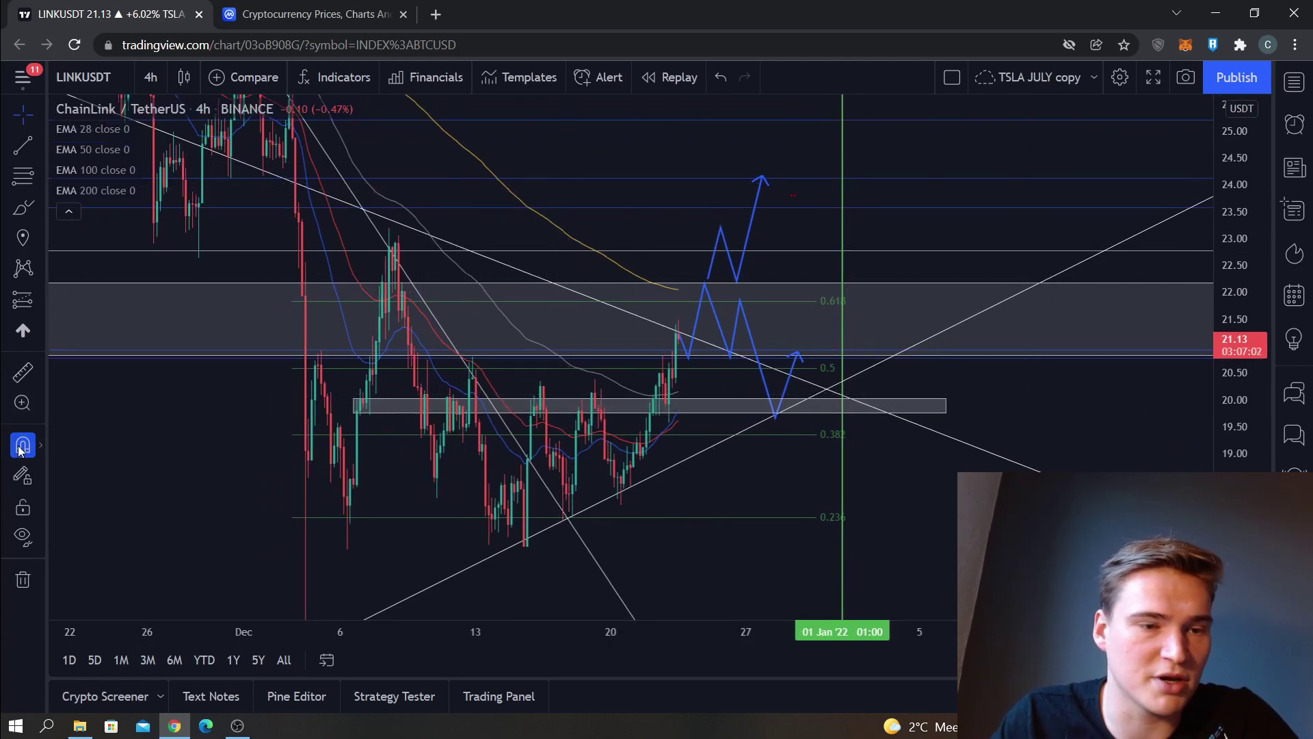
{"action": "left_click", "coordinate": [41, 177]}
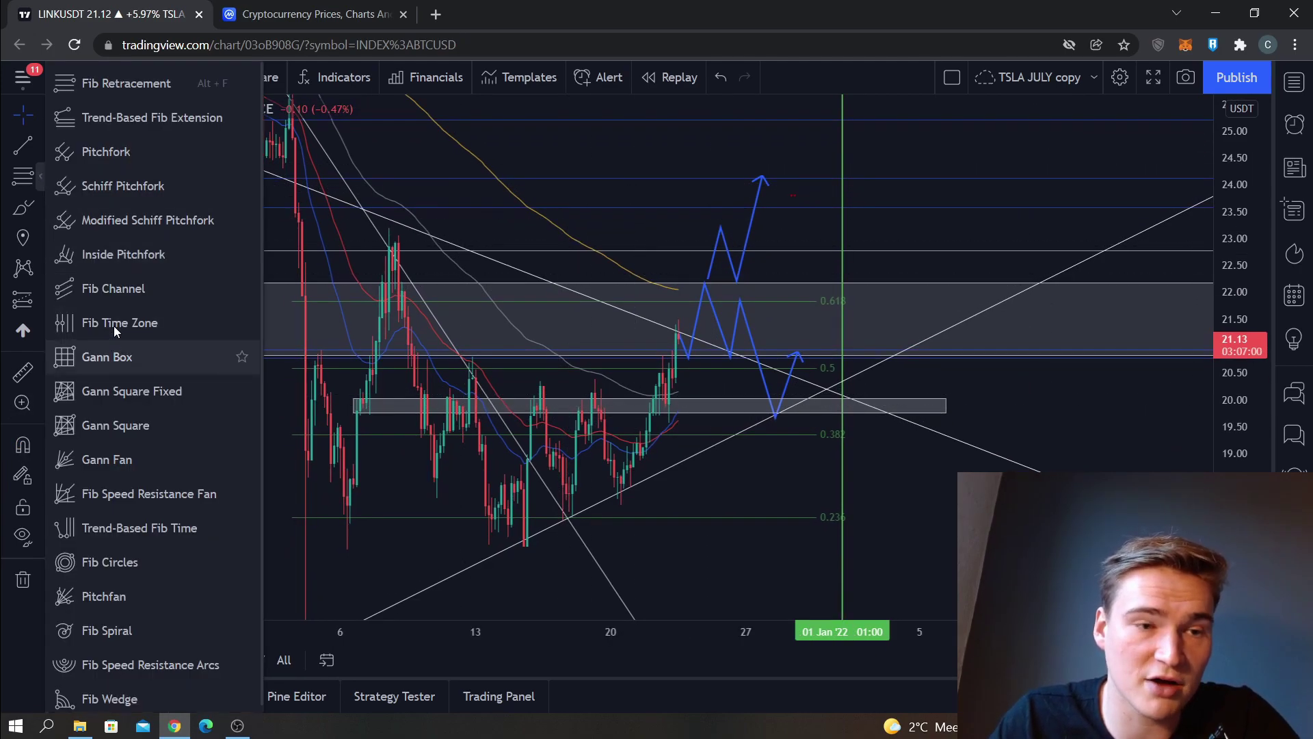
{"action": "left_click", "coordinate": [40, 147]}
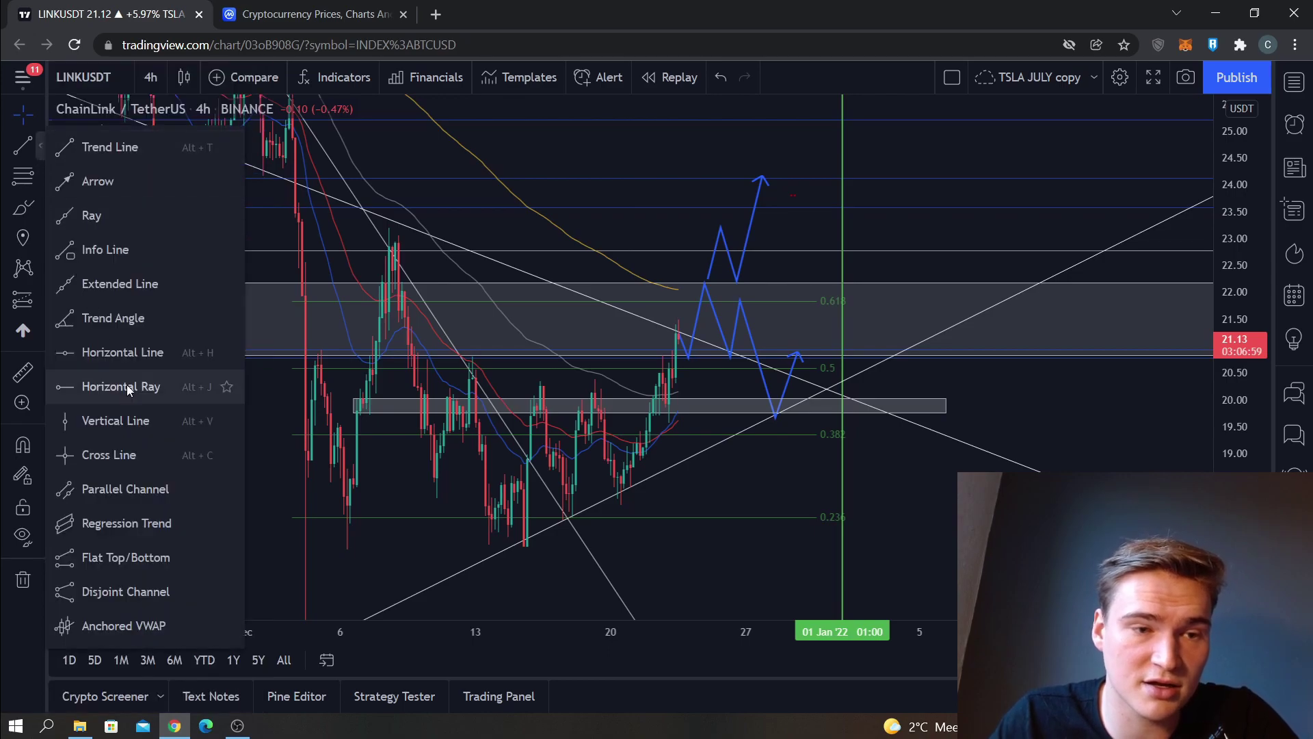
{"action": "left_click", "coordinate": [110, 147]}
{"action": "left_click", "coordinate": [679, 332]}
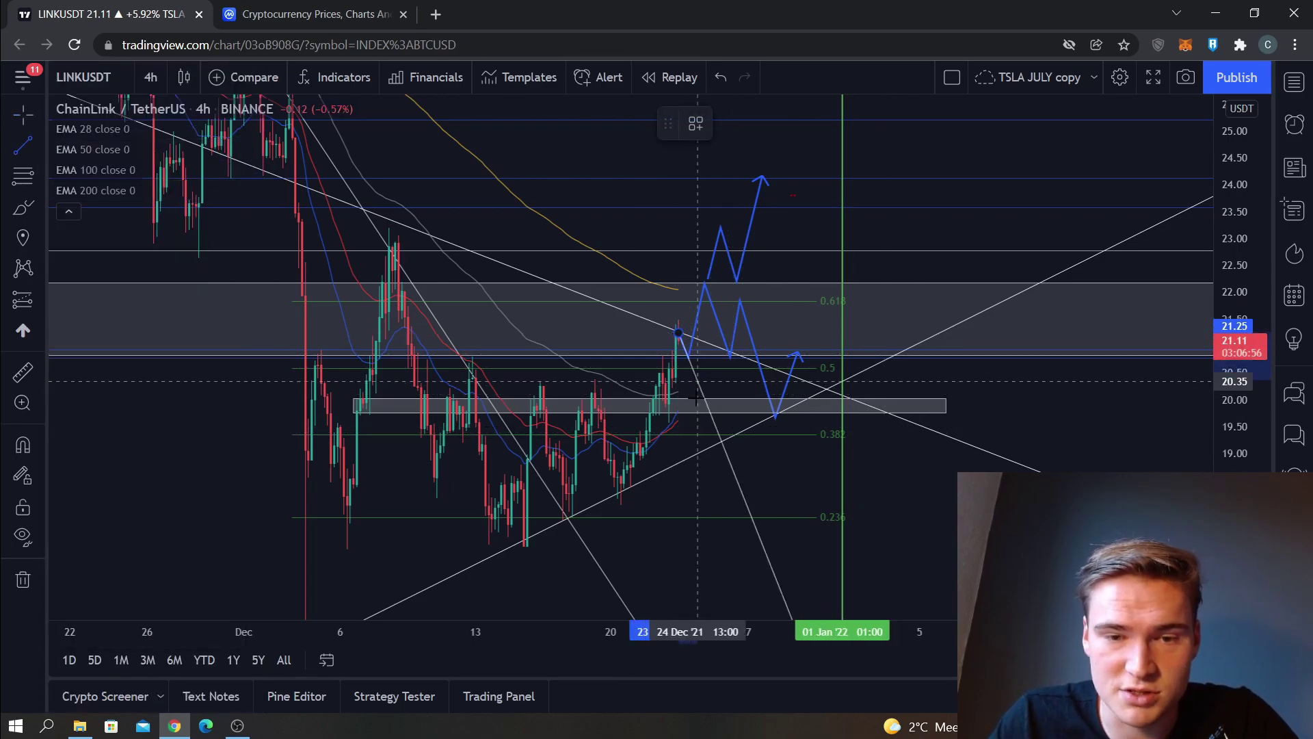
{"action": "double_click", "coordinate": [701, 397]}
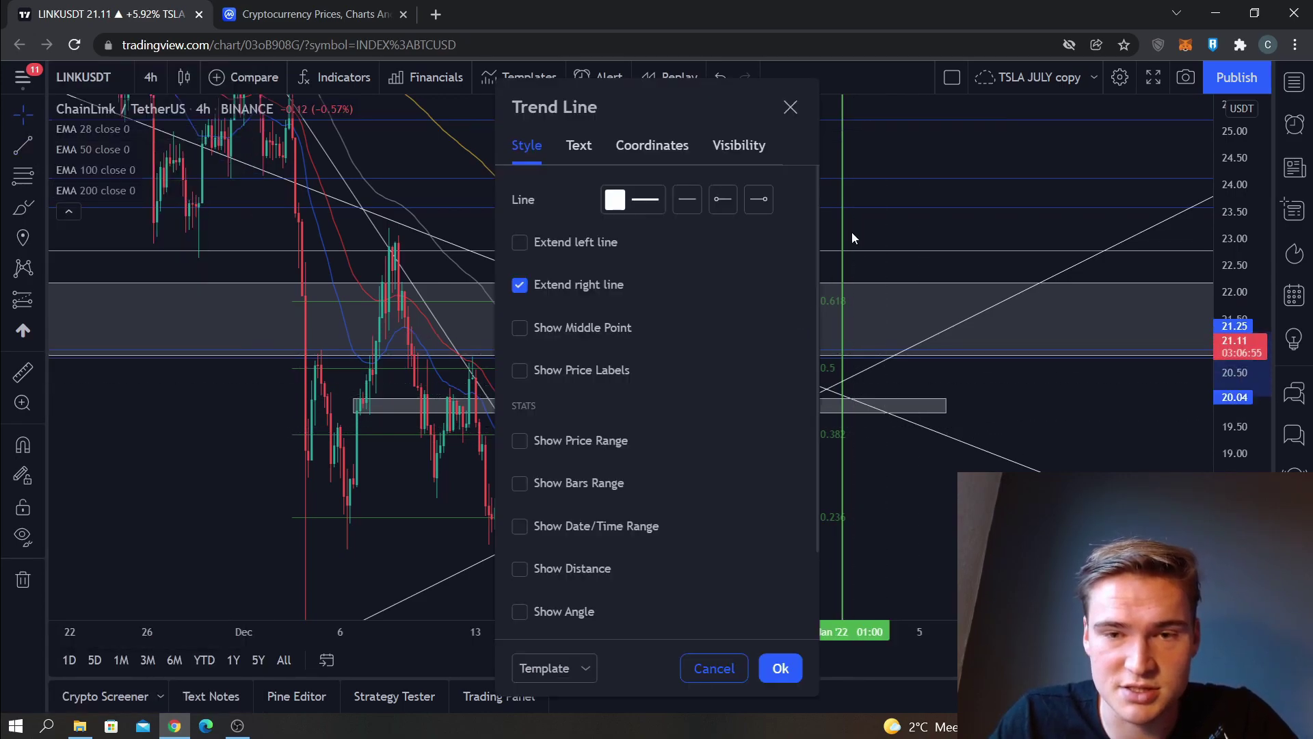
{"action": "left_click", "coordinate": [790, 107]}
Step: Sketch a path from the current price up to about 22.2 USDT, zigzagging down to about 18.2 and rebounding to about 19.3, and delete it
{"action": "left_click", "coordinate": [43, 208]}
{"action": "left_click", "coordinate": [90, 348]}
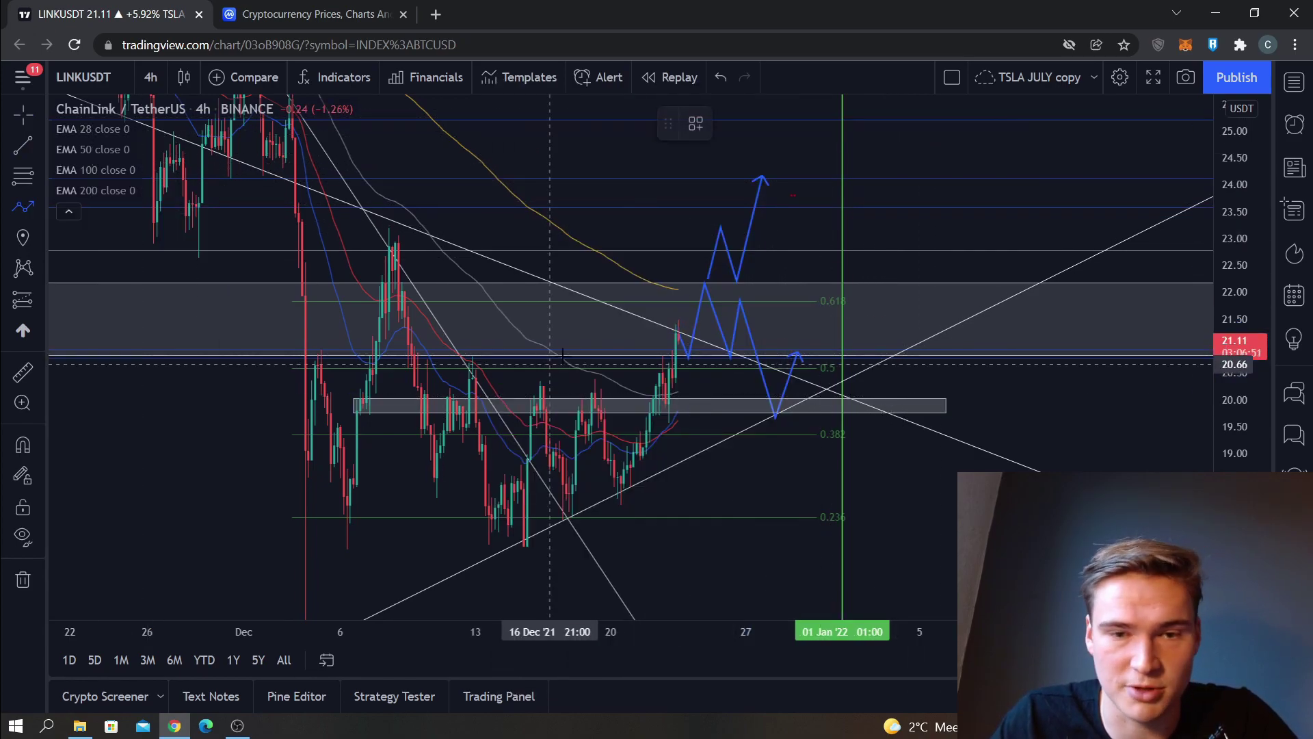
{"action": "left_click", "coordinate": [678, 333]}
{"action": "left_click", "coordinate": [691, 280]}
{"action": "left_click", "coordinate": [721, 416]}
{"action": "left_click", "coordinate": [735, 352]}
{"action": "left_click", "coordinate": [778, 494]}
{"action": "double_click", "coordinate": [797, 437]}
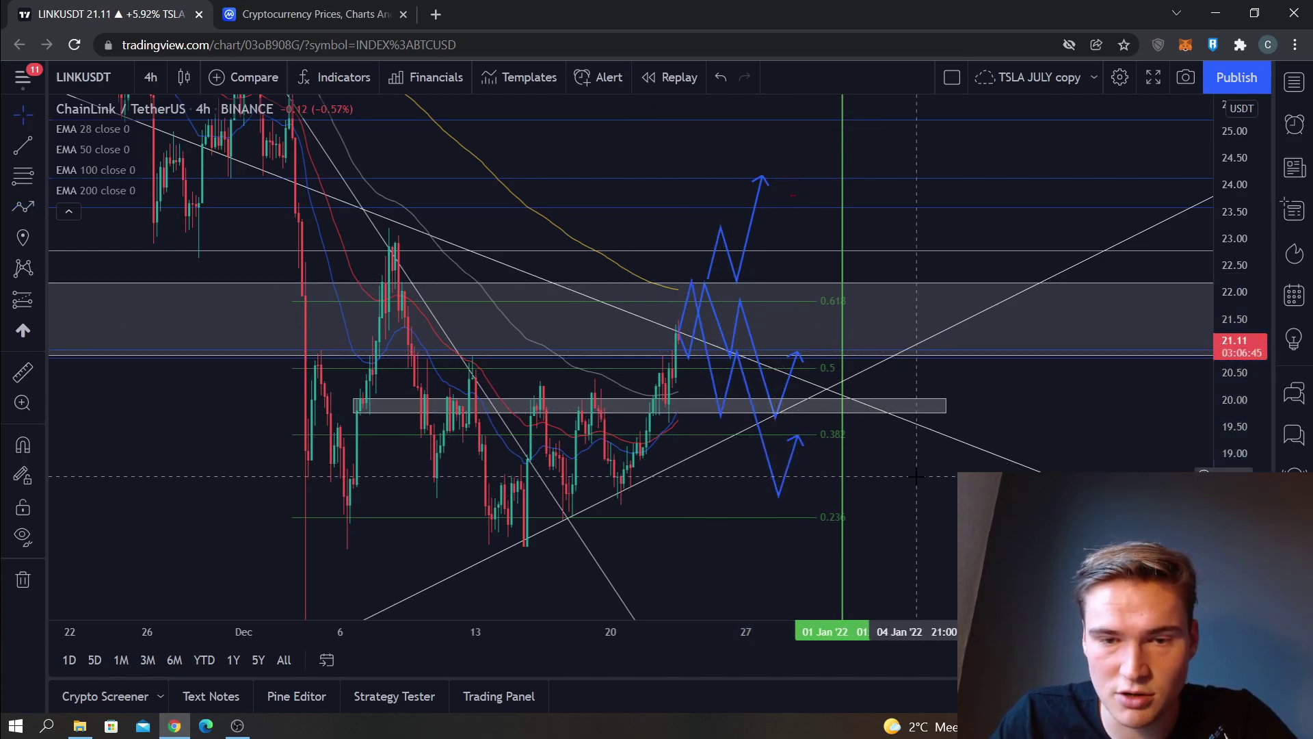
{"action": "left_click", "coordinate": [793, 470]}
{"action": "left_click", "coordinate": [830, 124]}
Step: Examine the bullish and bearish projections within the wider chart, against the Fibonacci levels, both trendlines and the lower support zone
{"action": "left_click_drag", "start_coordinate": [1050, 409], "coordinate": [1033, 380]}
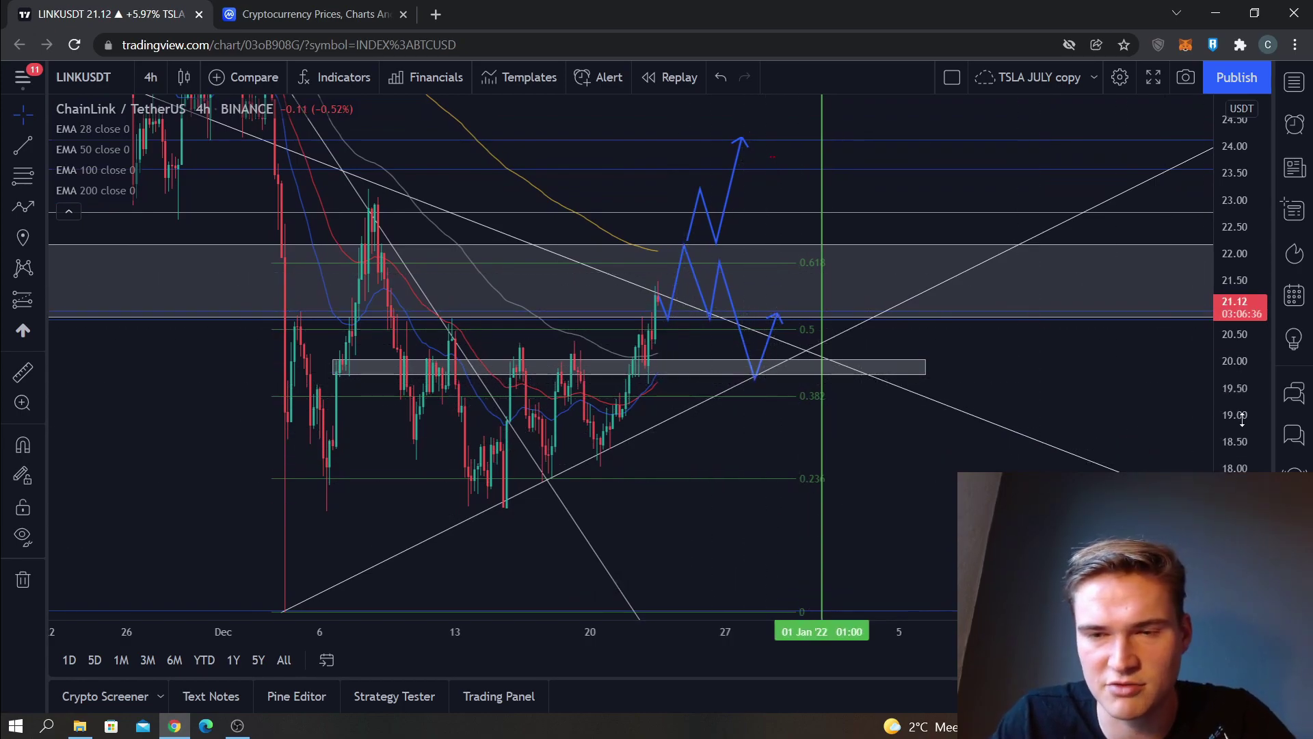
{"action": "left_click_drag", "start_coordinate": [1252, 388], "coordinate": [1246, 416]}
{"action": "left_click_drag", "start_coordinate": [918, 474], "coordinate": [1002, 478]}
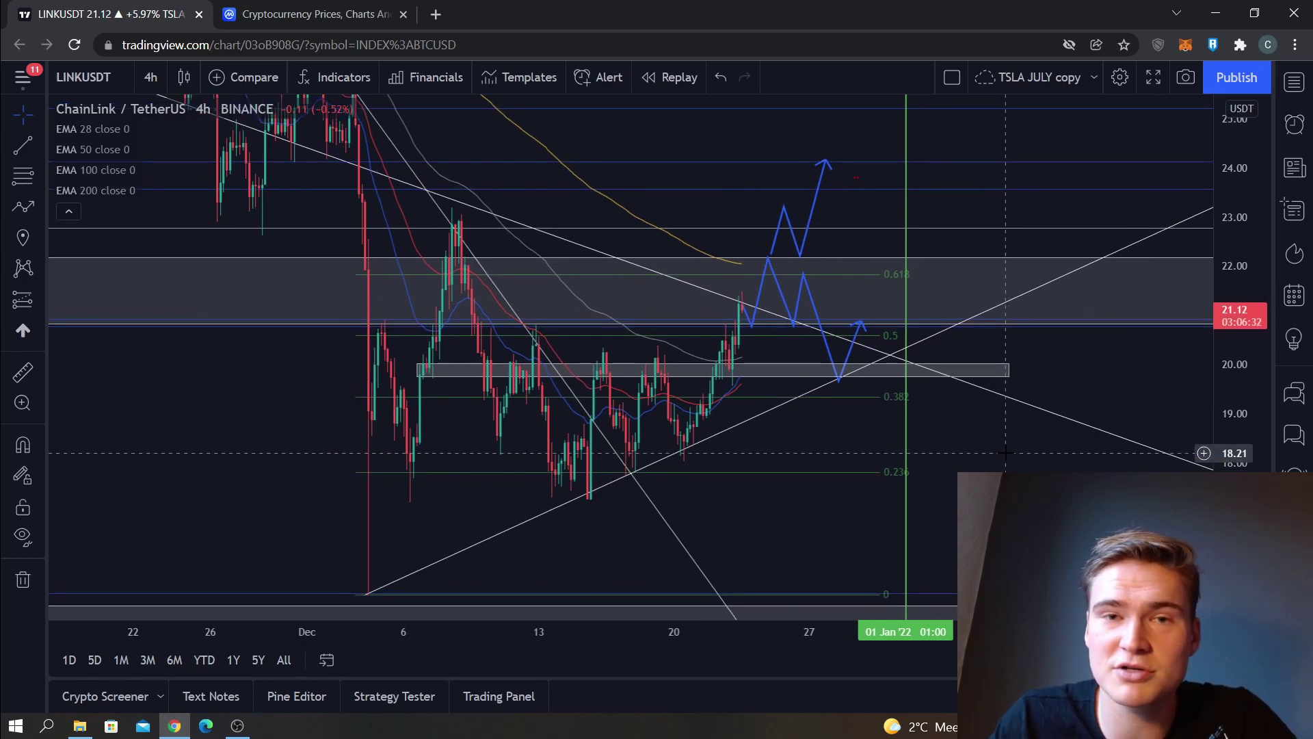
{"action": "left_click_drag", "start_coordinate": [1115, 388], "coordinate": [1154, 374]}
{"action": "left_click", "coordinate": [814, 290]}
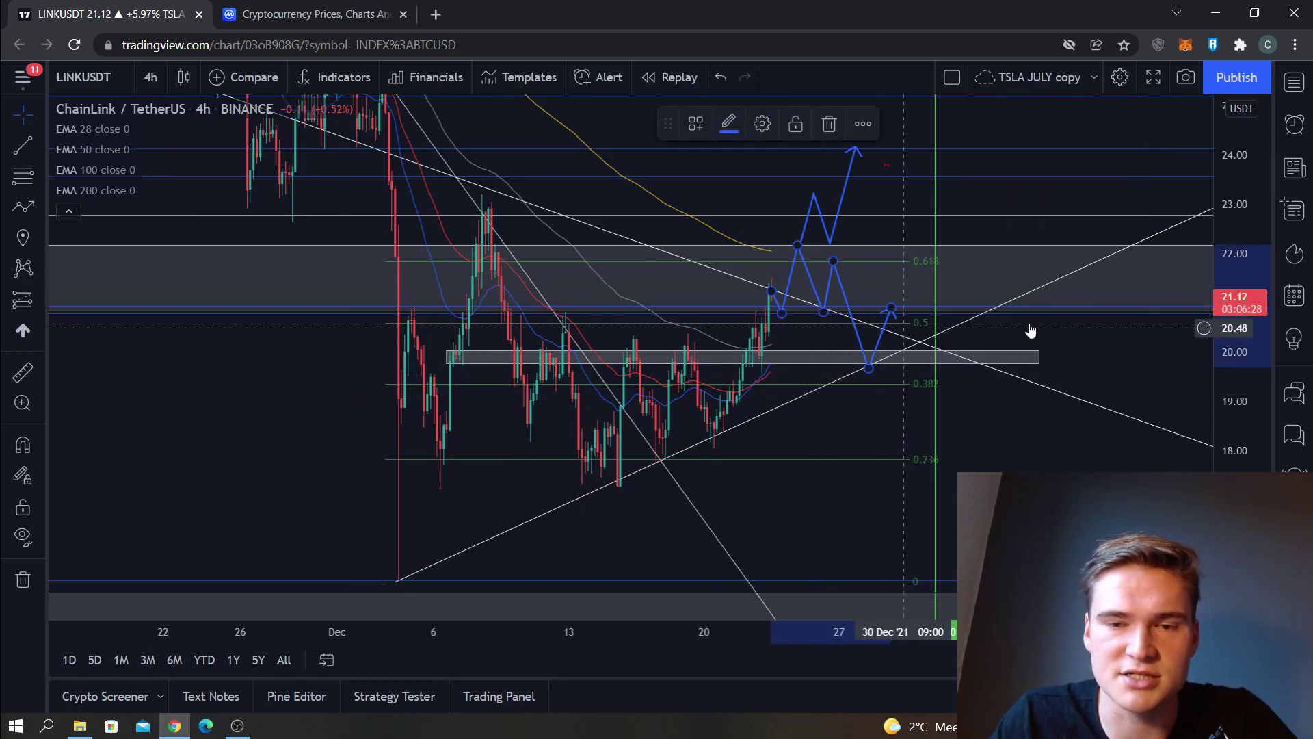
{"action": "left_click_drag", "start_coordinate": [1123, 365], "coordinate": [1099, 367]}
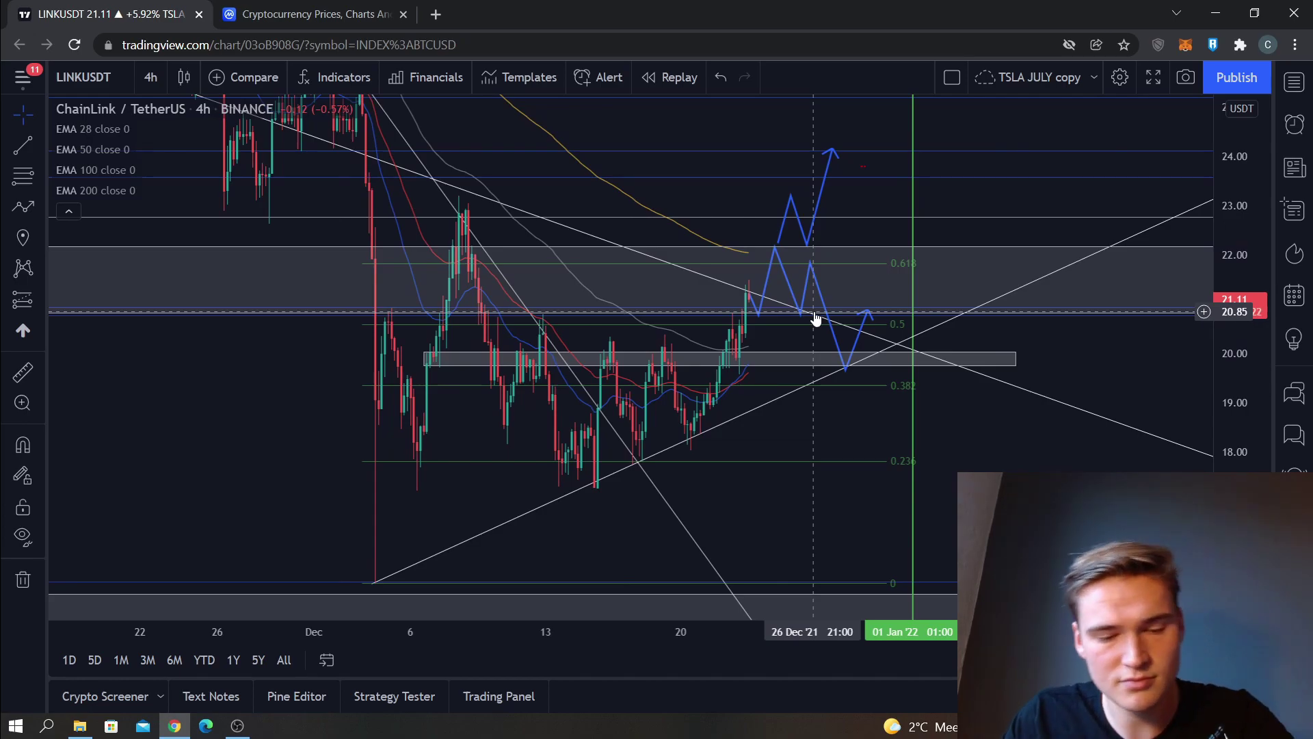
{"action": "left_click_drag", "start_coordinate": [1122, 360], "coordinate": [1067, 343]}
{"action": "left_click_drag", "start_coordinate": [1230, 298], "coordinate": [1231, 338]}
{"action": "left_click_drag", "start_coordinate": [1137, 354], "coordinate": [1269, 383]}
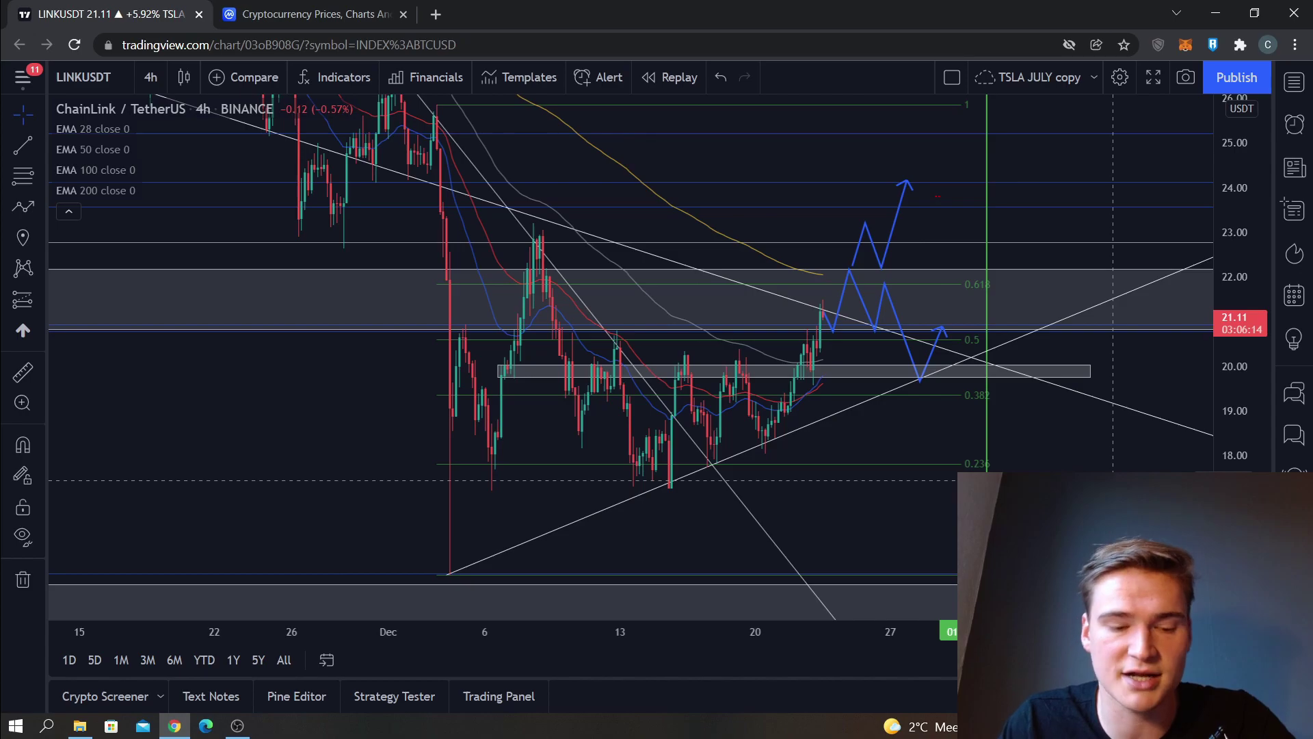
{"action": "left_click_drag", "start_coordinate": [1172, 381], "coordinate": [1158, 366]}
{"action": "mouse_move", "coordinate": [1247, 359]}
{"action": "left_mouse_down"}
{"action": "mouse_move", "coordinate": [1242, 392]}
{"action": "mouse_move", "coordinate": [1262, 364]}
{"action": "left_mouse_up"}
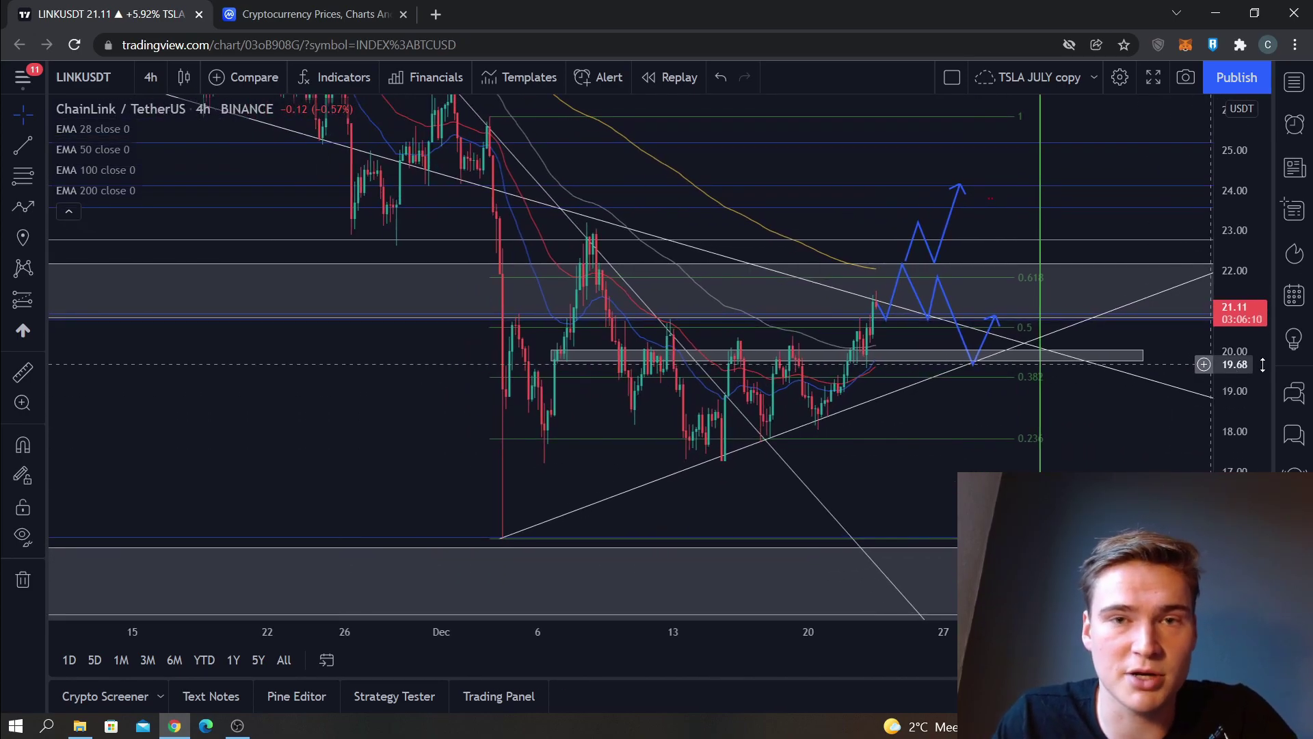